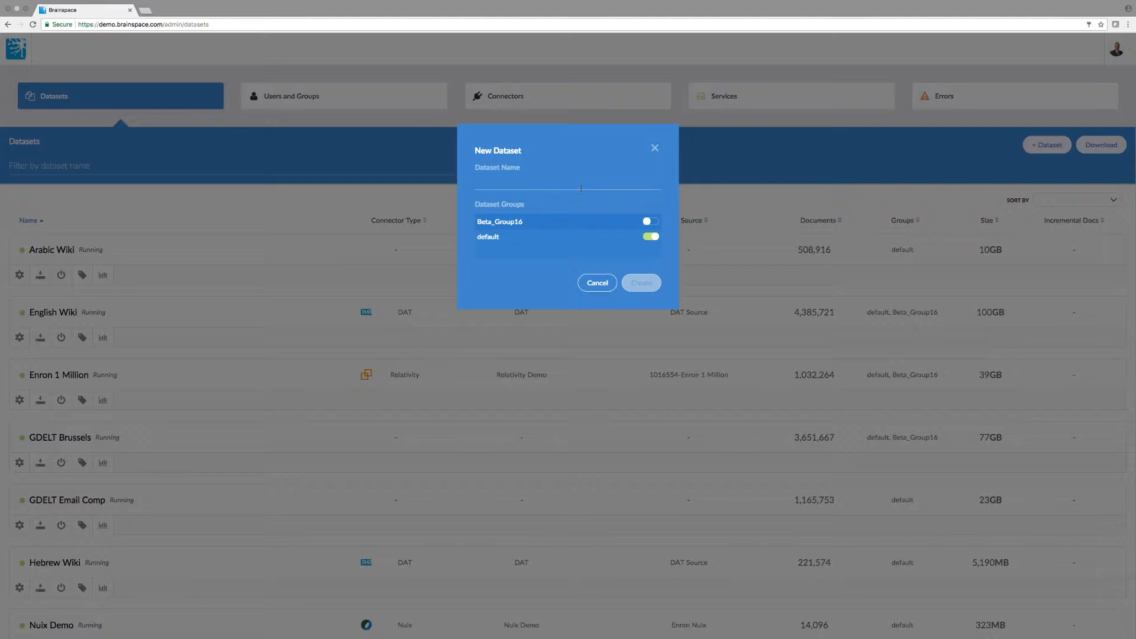
Create a dataset named 'Relativity Test' in the default group
text(R)
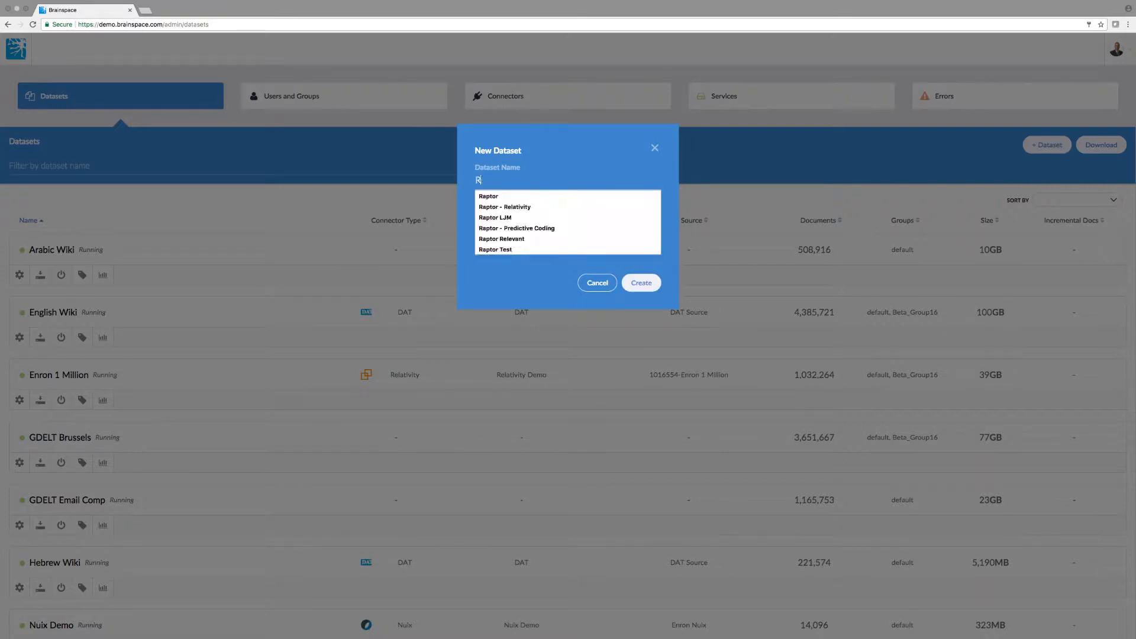
text(elativity Test)
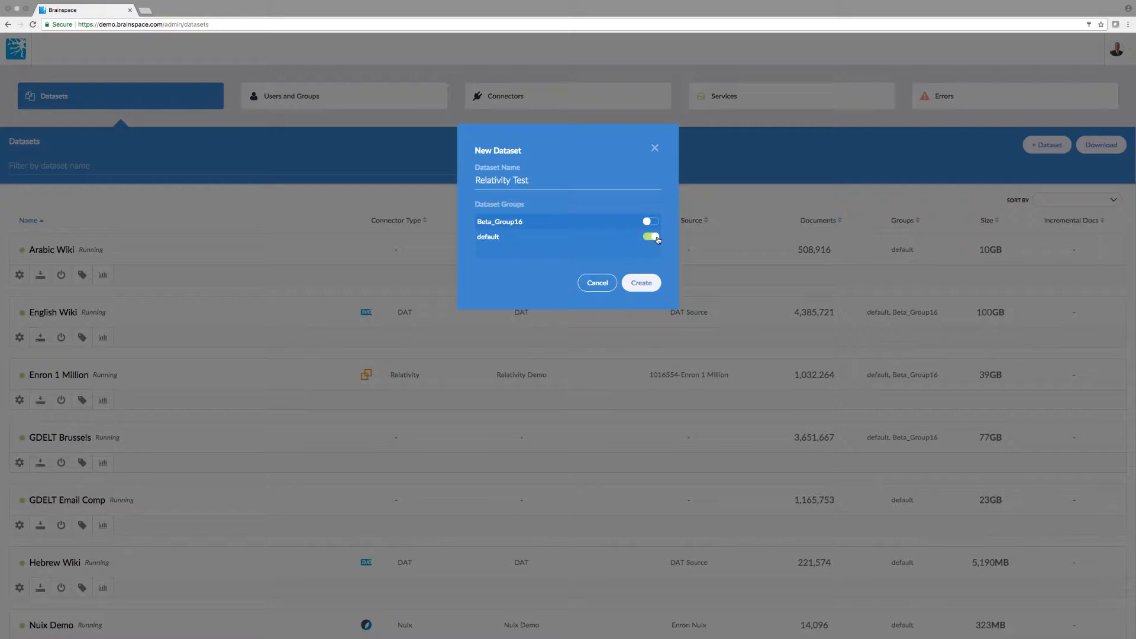
click(647, 283)
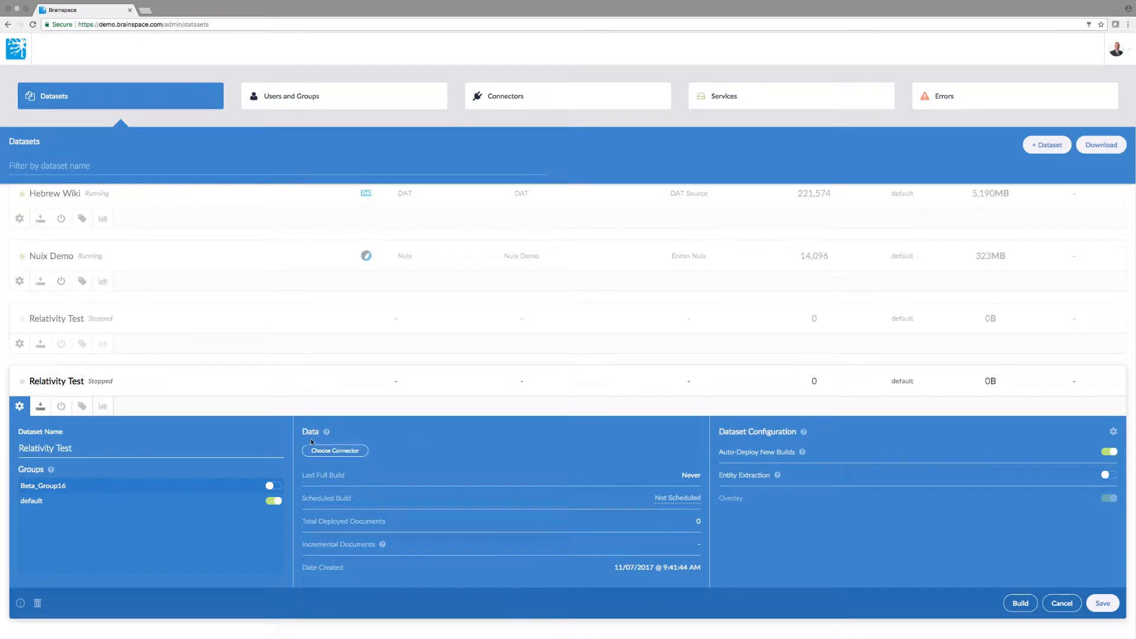
Choose Relativity Demo as the data connector for the Relativity Test dataset
click(344, 450)
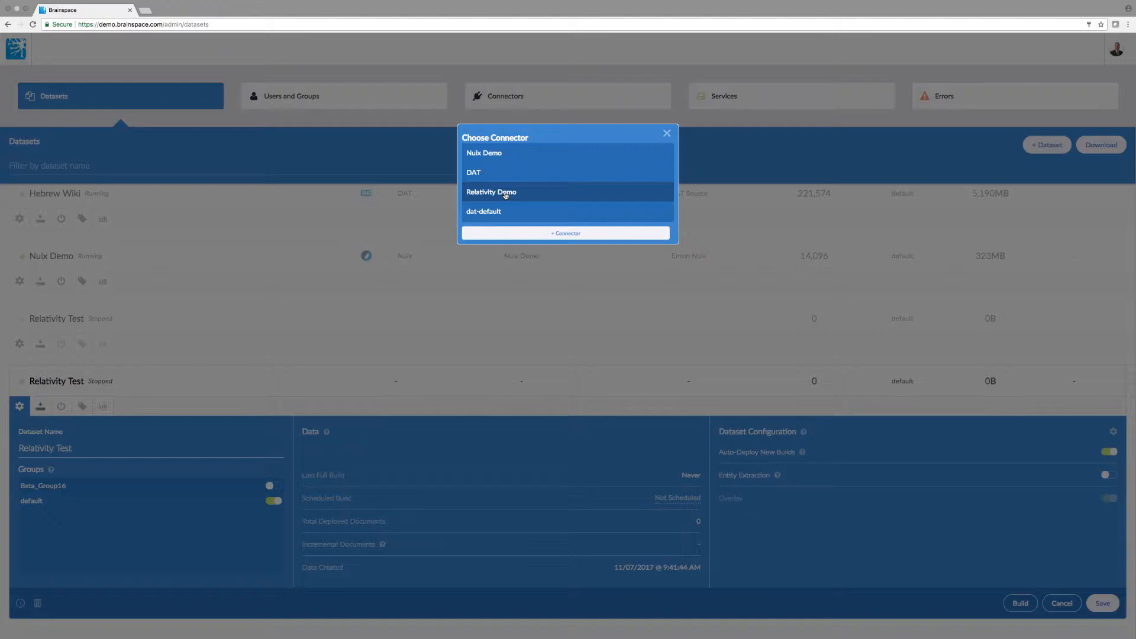
click(505, 193)
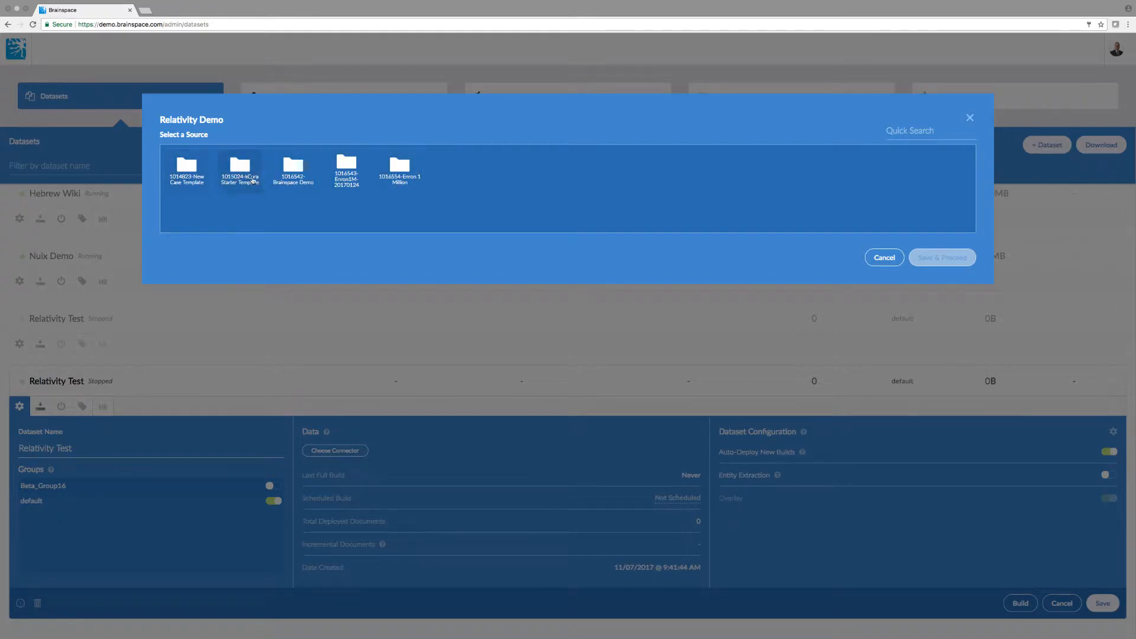
Select the 1016554-Enron 1 Million case as the source and save the choice
click(401, 178)
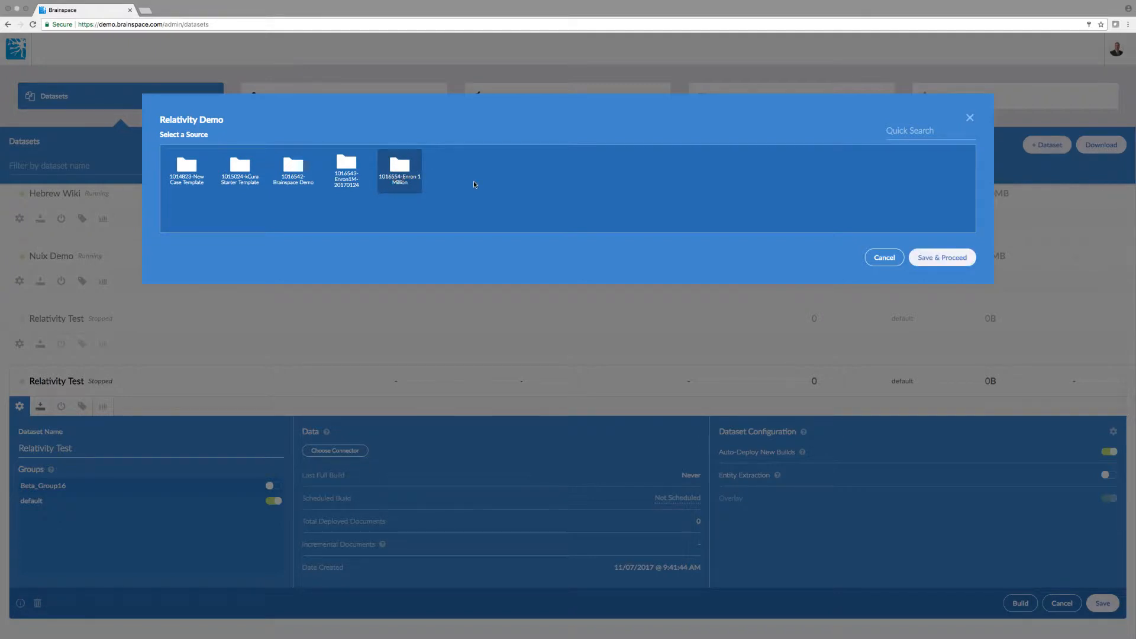
click(938, 264)
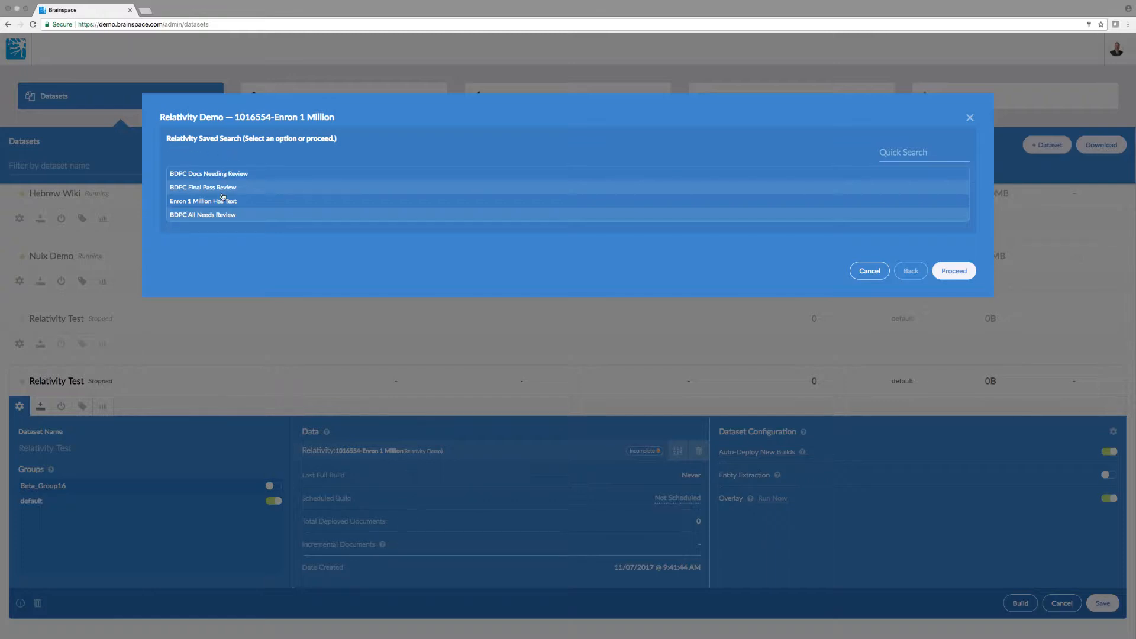
Review the Relativity saved searches and proceed without selecting any
scroll(228, 213, down, 5)
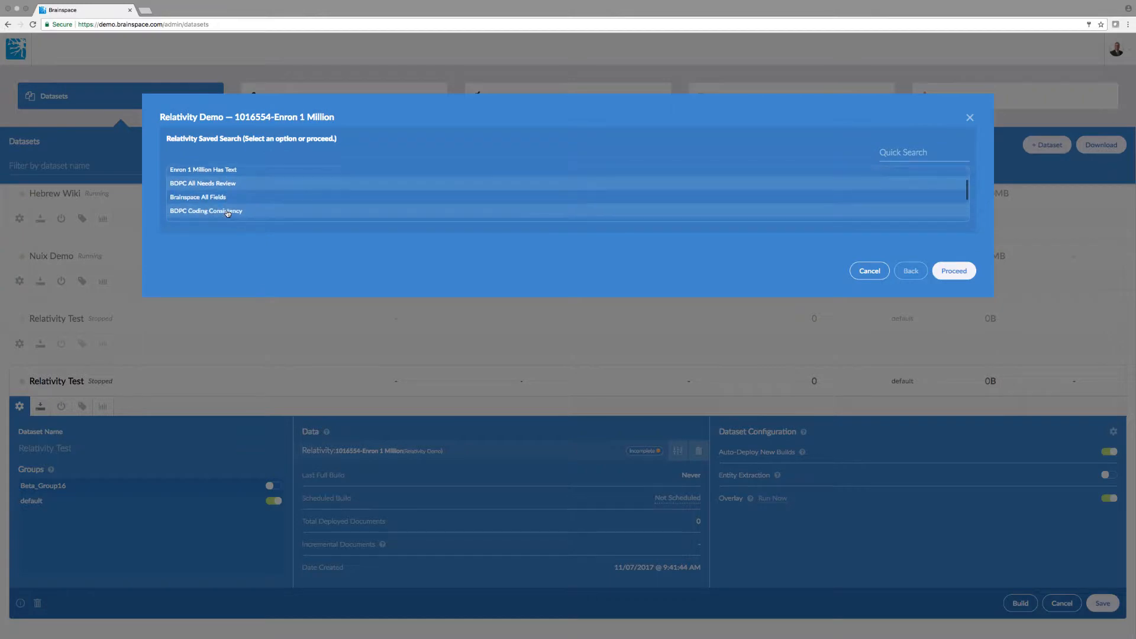
scroll(227, 214, up, 1)
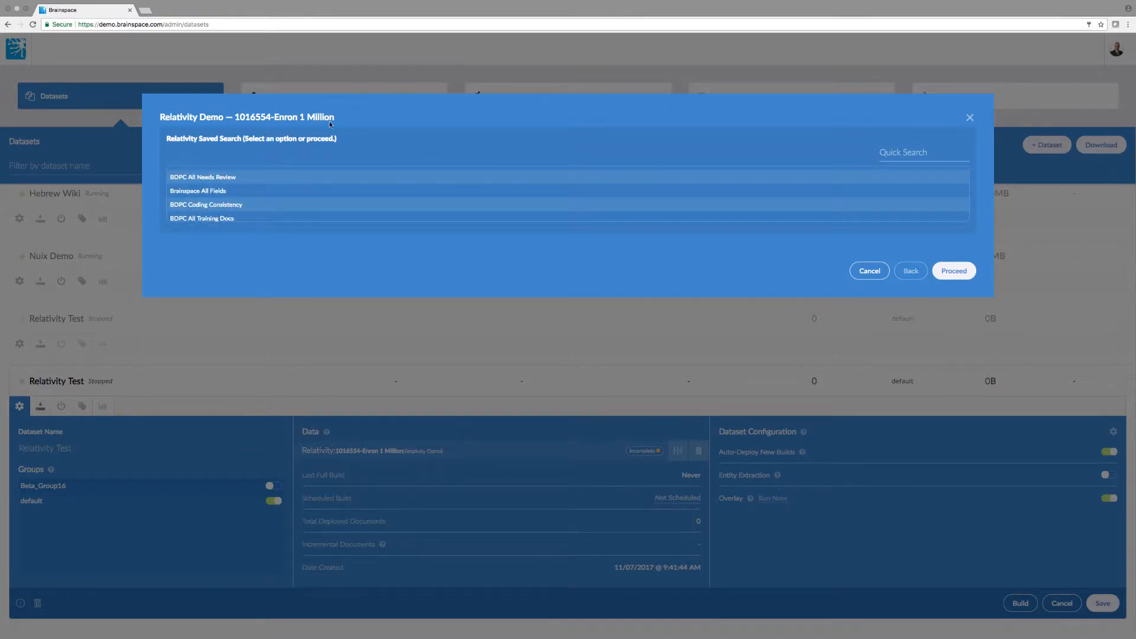
scroll(243, 198, down, 3)
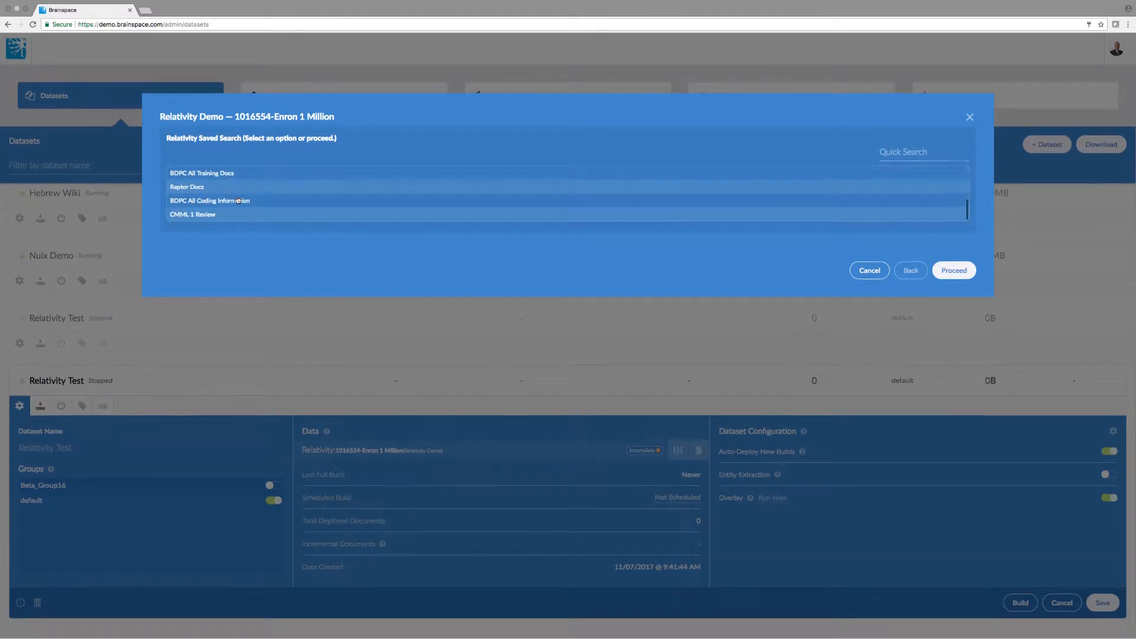
scroll(239, 201, up, 4)
scroll(237, 199, up, 2)
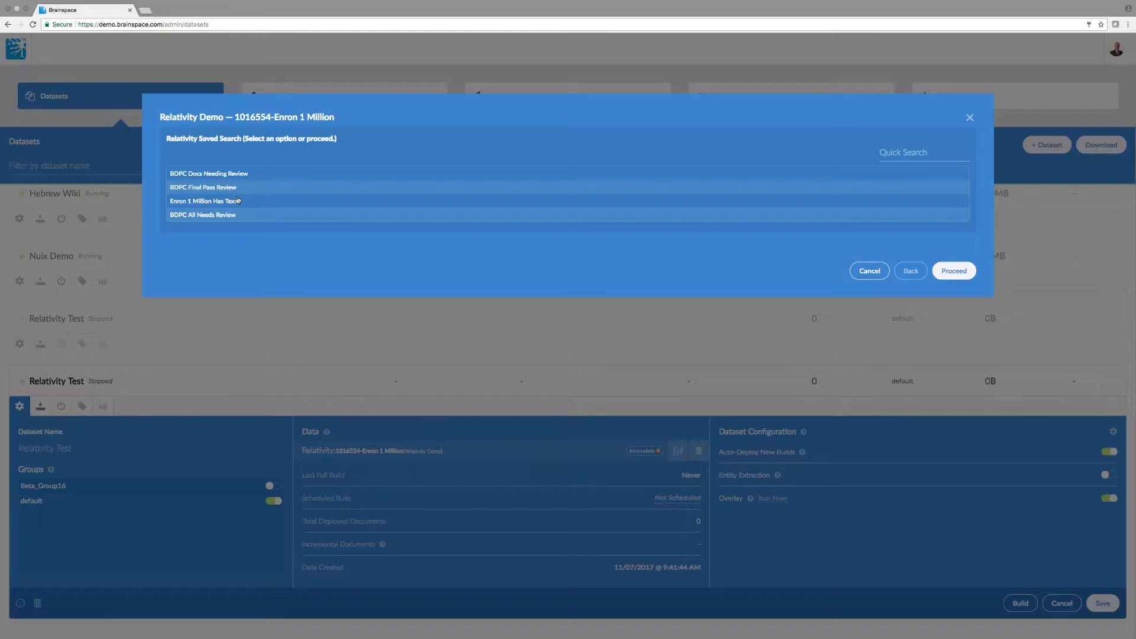
scroll(256, 199, down, 5)
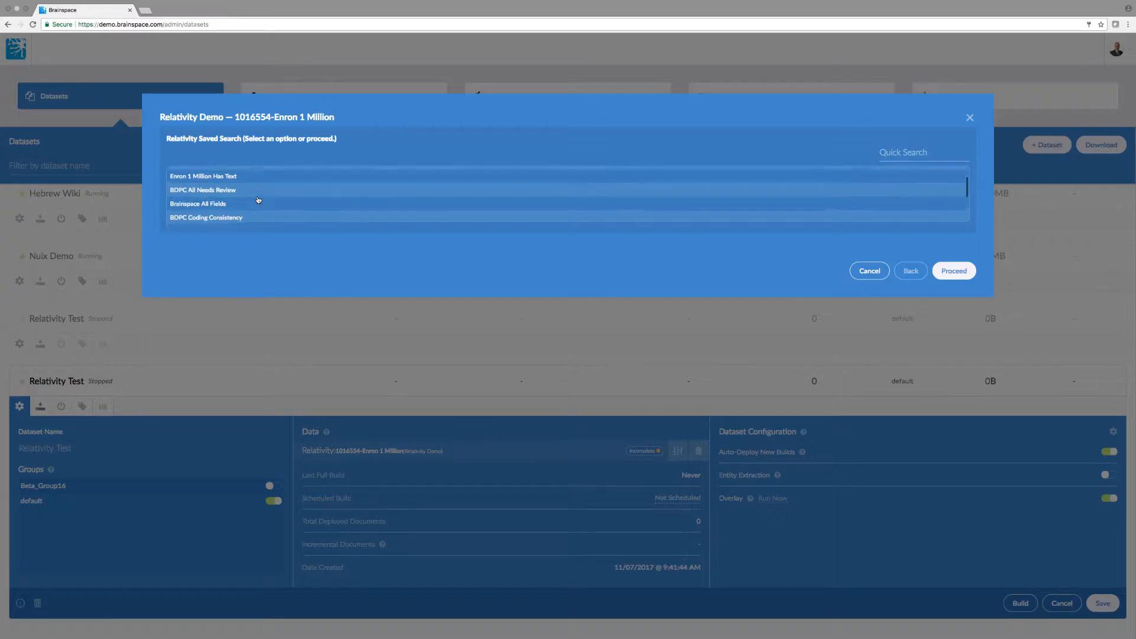
scroll(258, 200, up, 8)
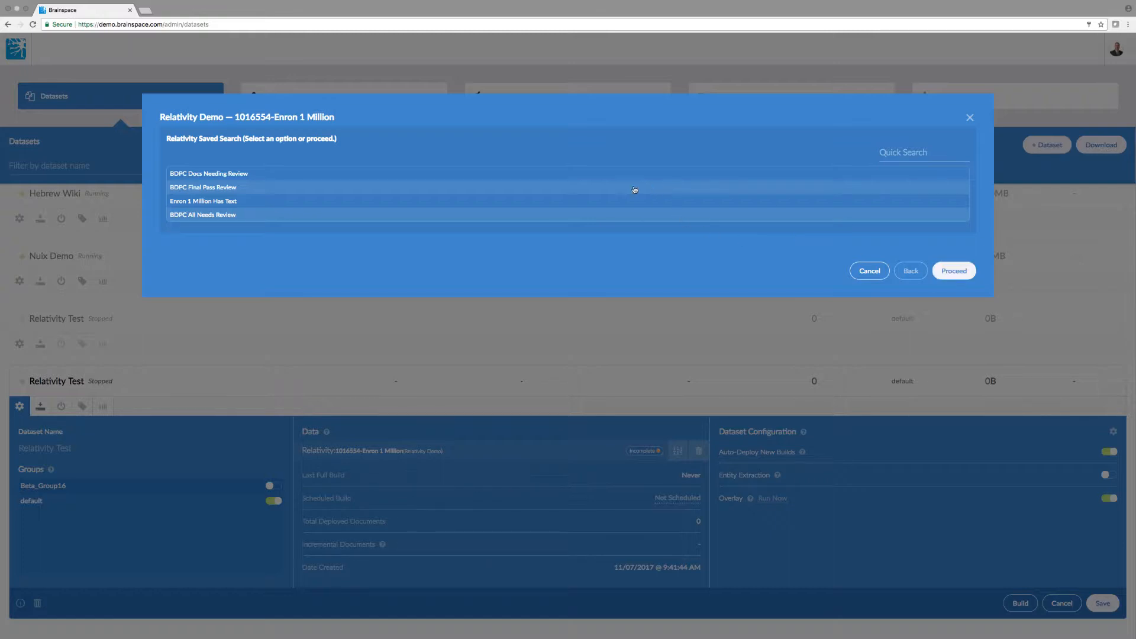
click(955, 278)
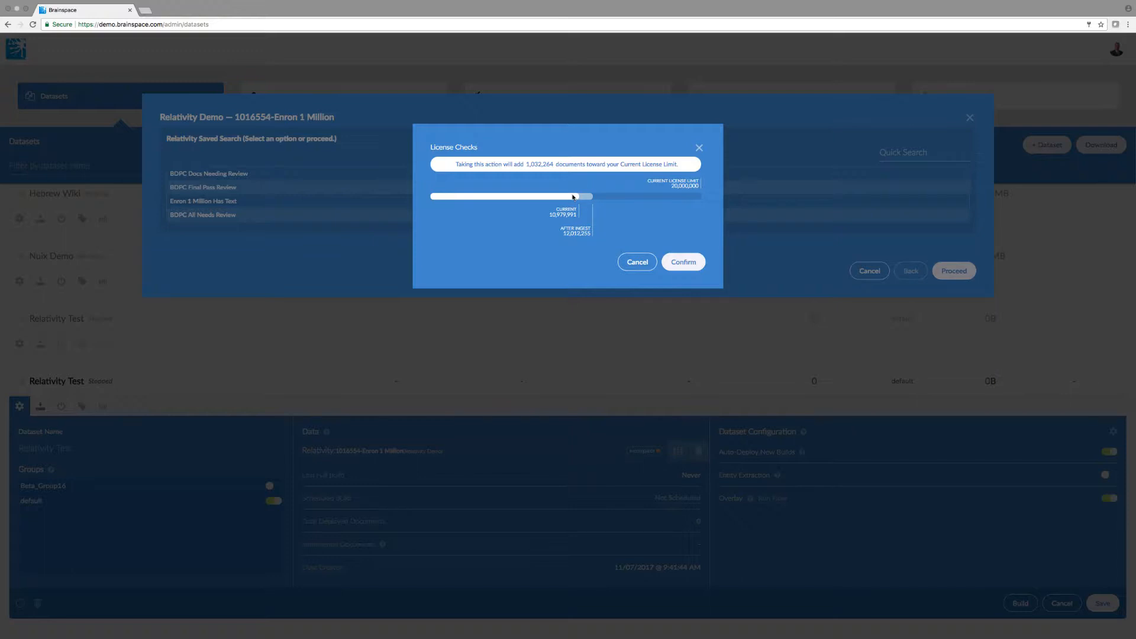
Confirm the license check for the 1,032,264 added documents
click(691, 264)
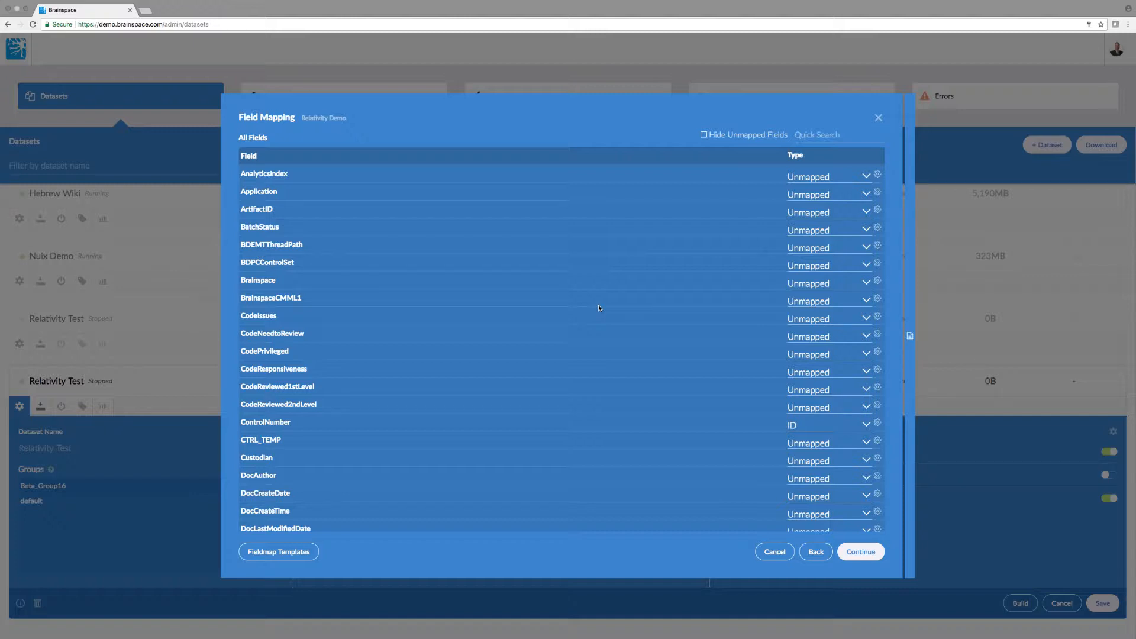
Scroll through the Relativity Demo field list, where ControlNumber is mapped as ID
scroll(598, 308, down, 5)
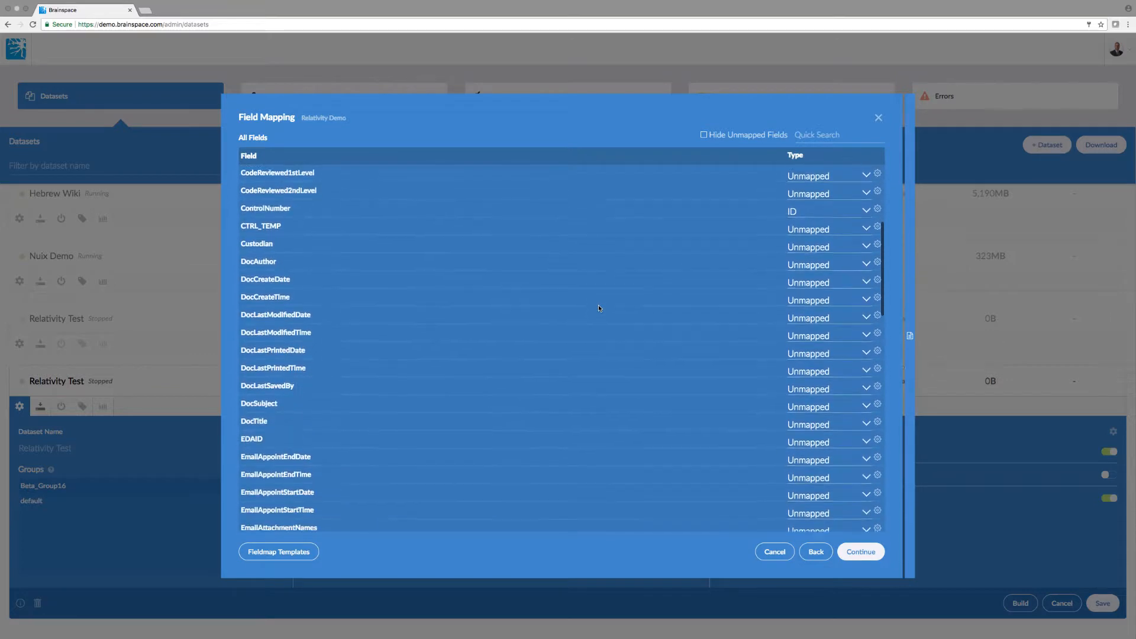
scroll(598, 307, up, 2)
scroll(599, 308, up, 2)
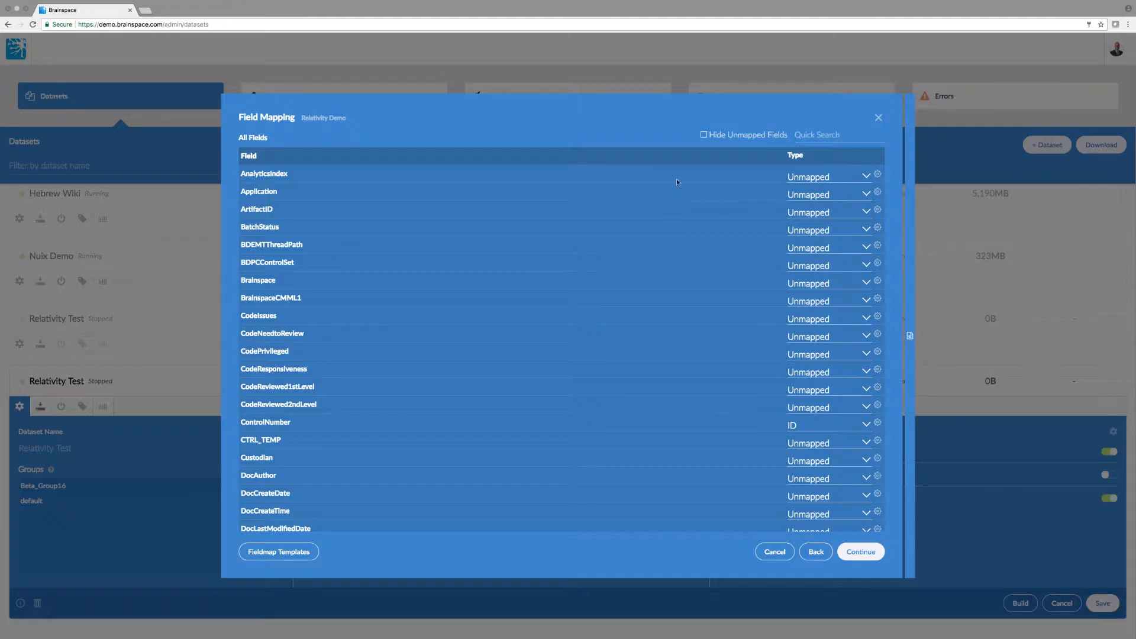
Hide unmapped fields and inspect EmailBCC's type options, leaving it mapped as BCC
click(704, 135)
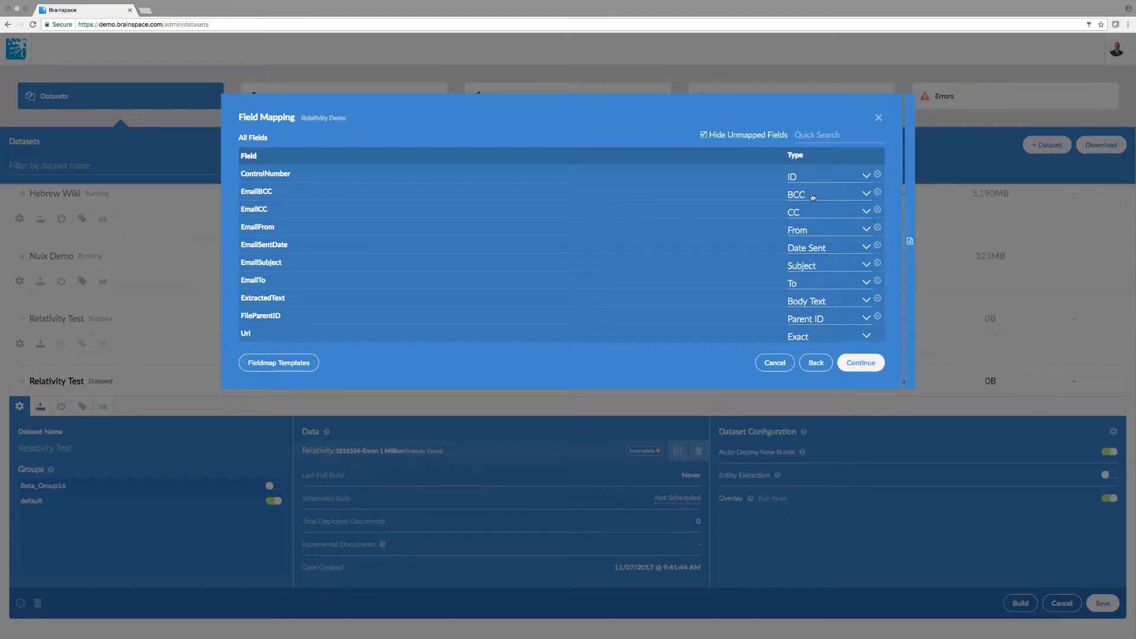
click(867, 194)
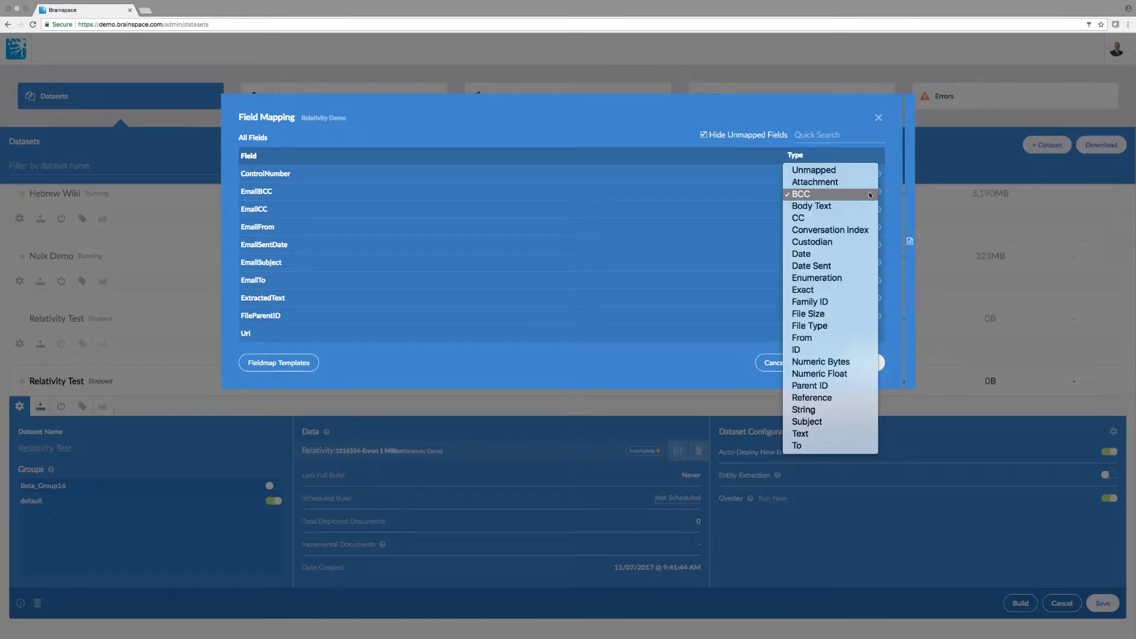
click(751, 204)
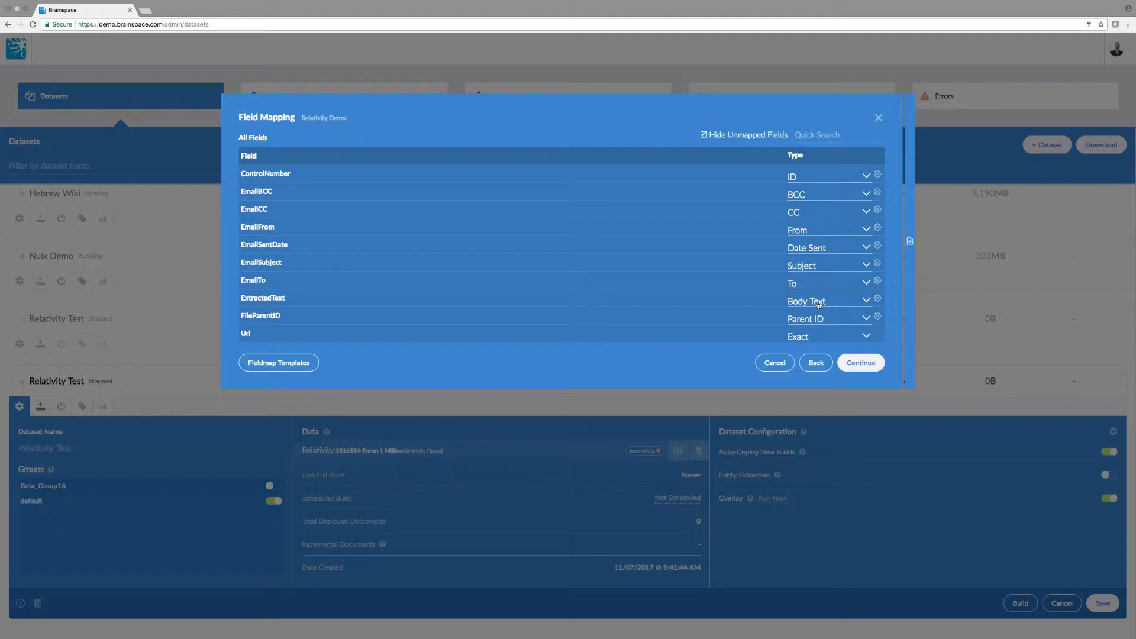
Unhide unmapped fields and scroll through all of them, including Custodian and DocAuthor
click(703, 135)
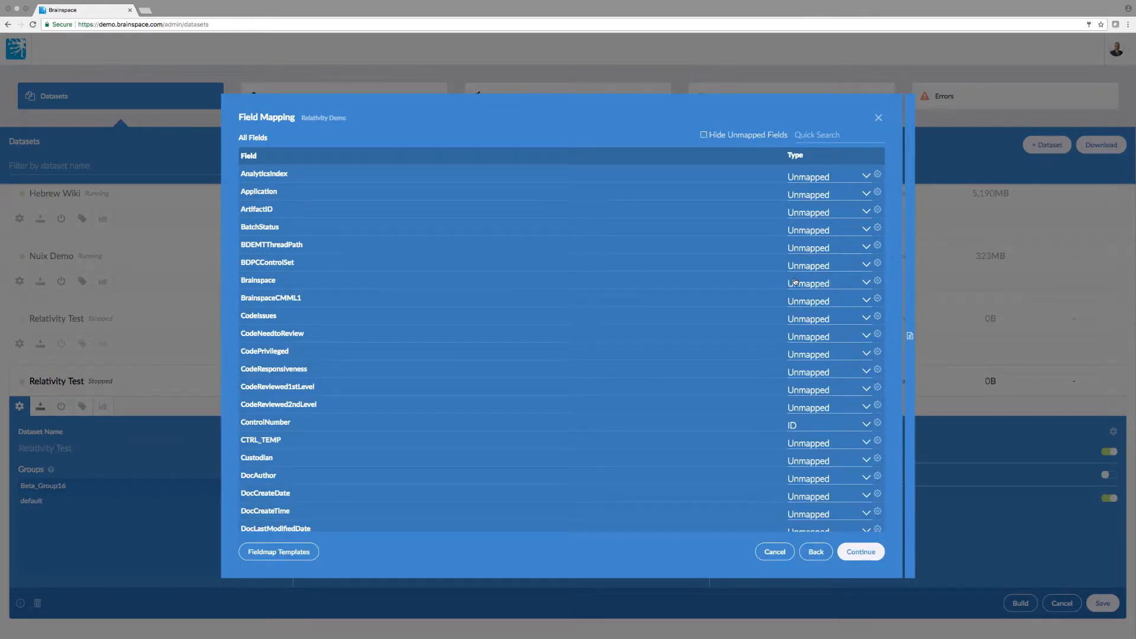
scroll(802, 316, down, 2)
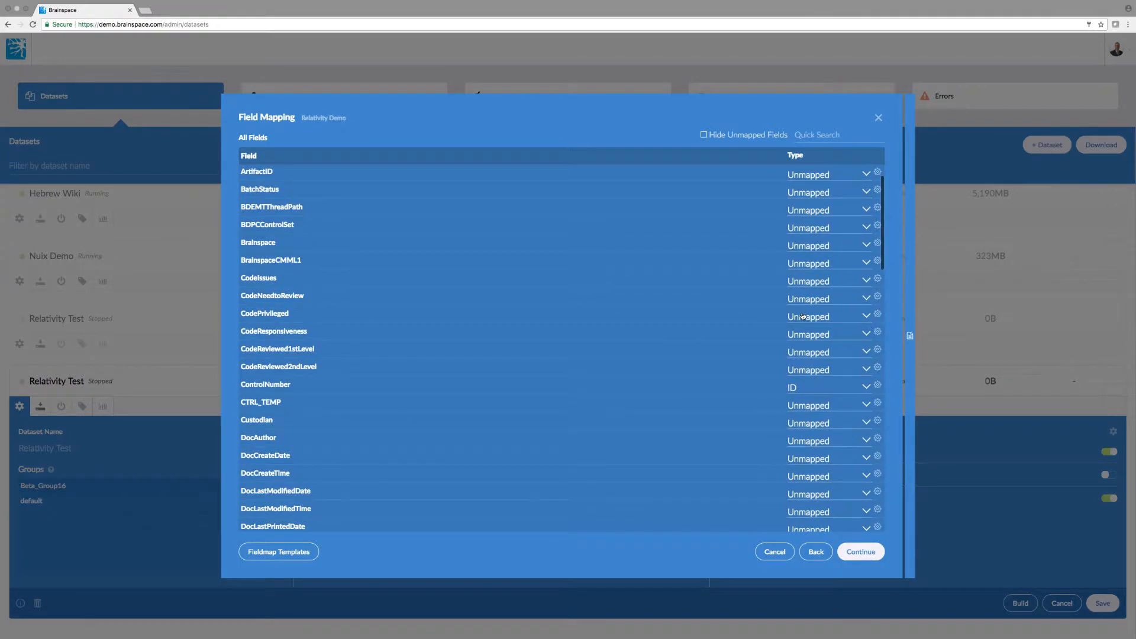
scroll(803, 316, down, 5)
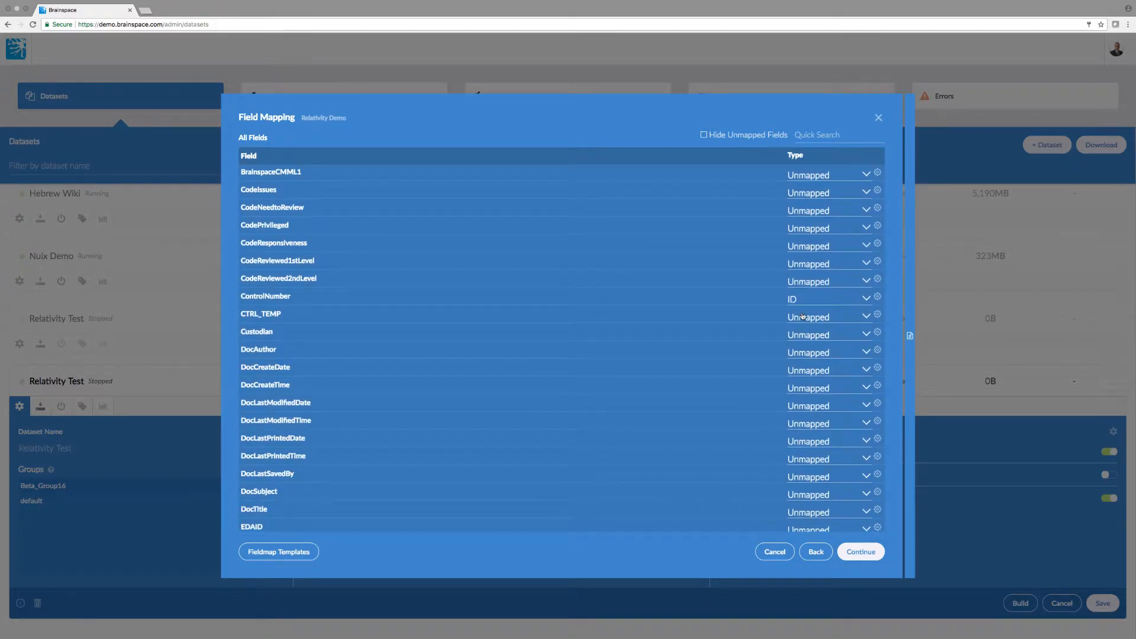
scroll(802, 315, down, 3)
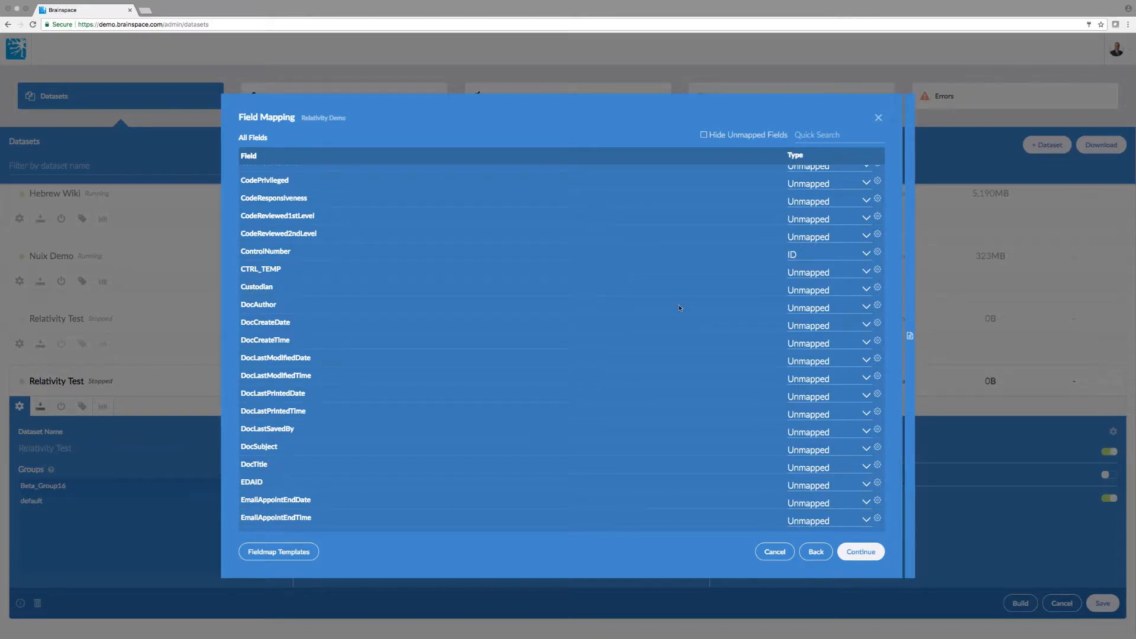
Set Custodian's type to Custodian and DocLastModifiedDate's type to Date, then double-check both
click(865, 289)
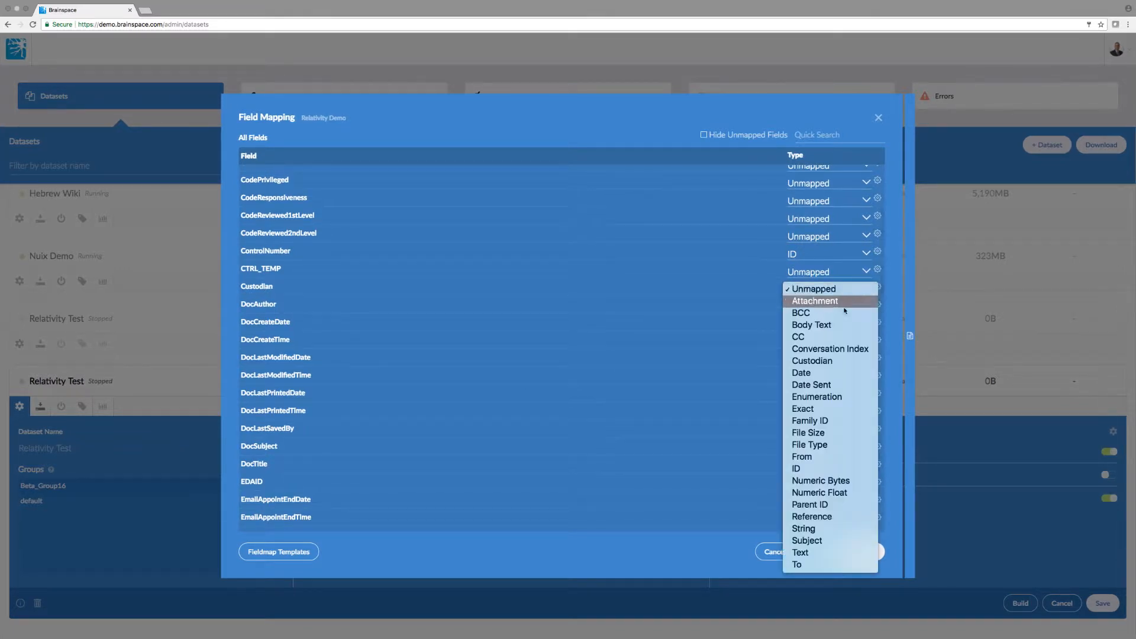
click(819, 360)
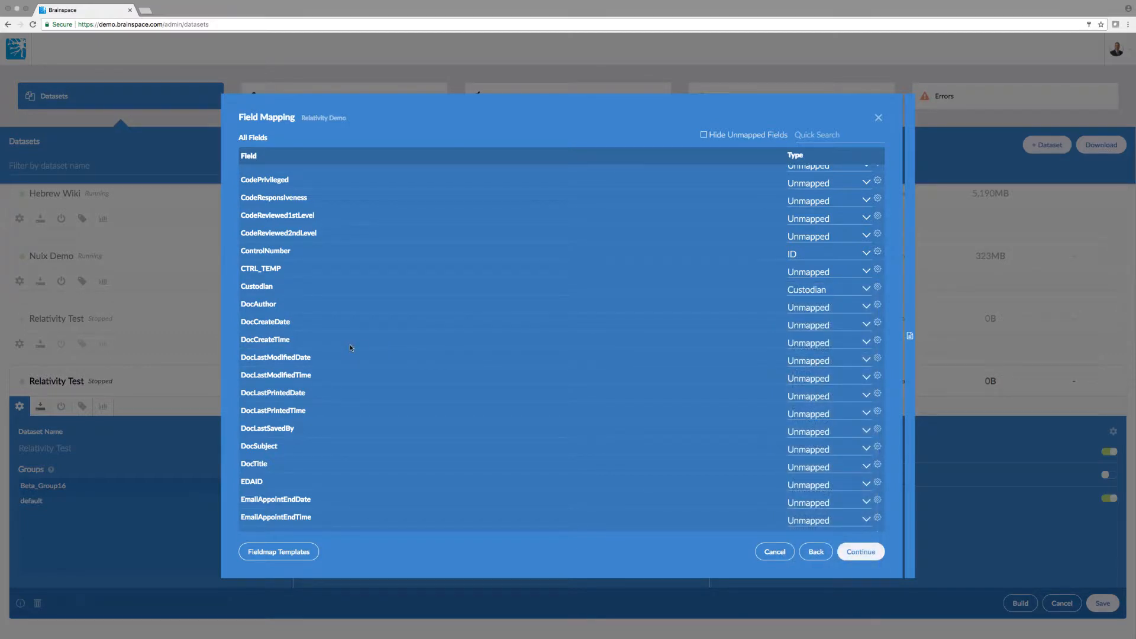
scroll(349, 346, down, 1)
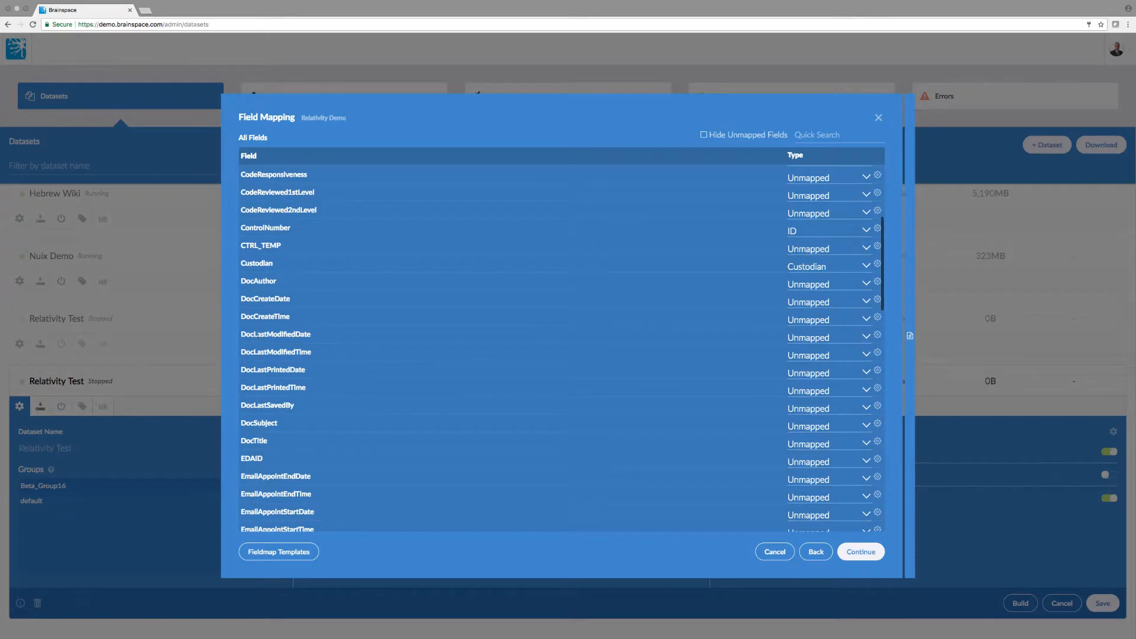
click(866, 338)
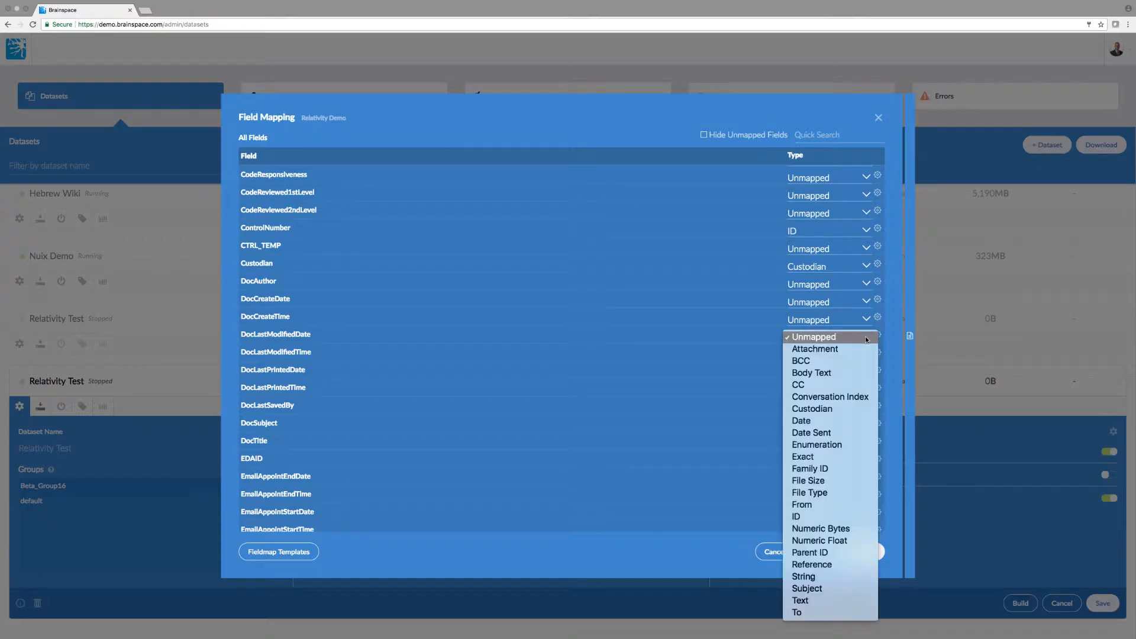
click(811, 421)
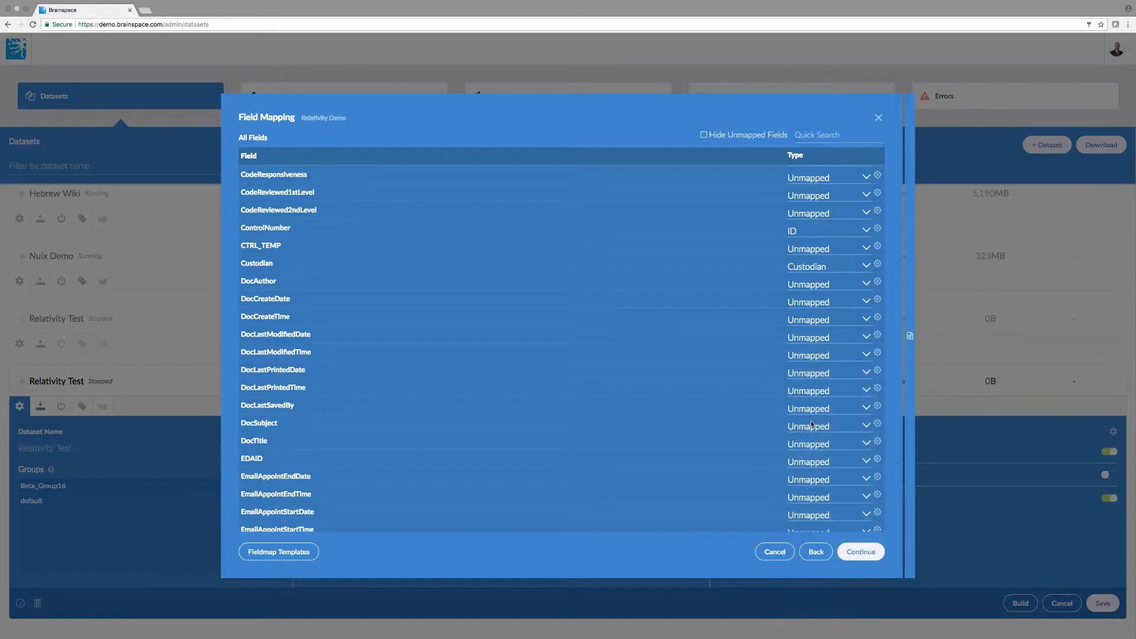
click(866, 337)
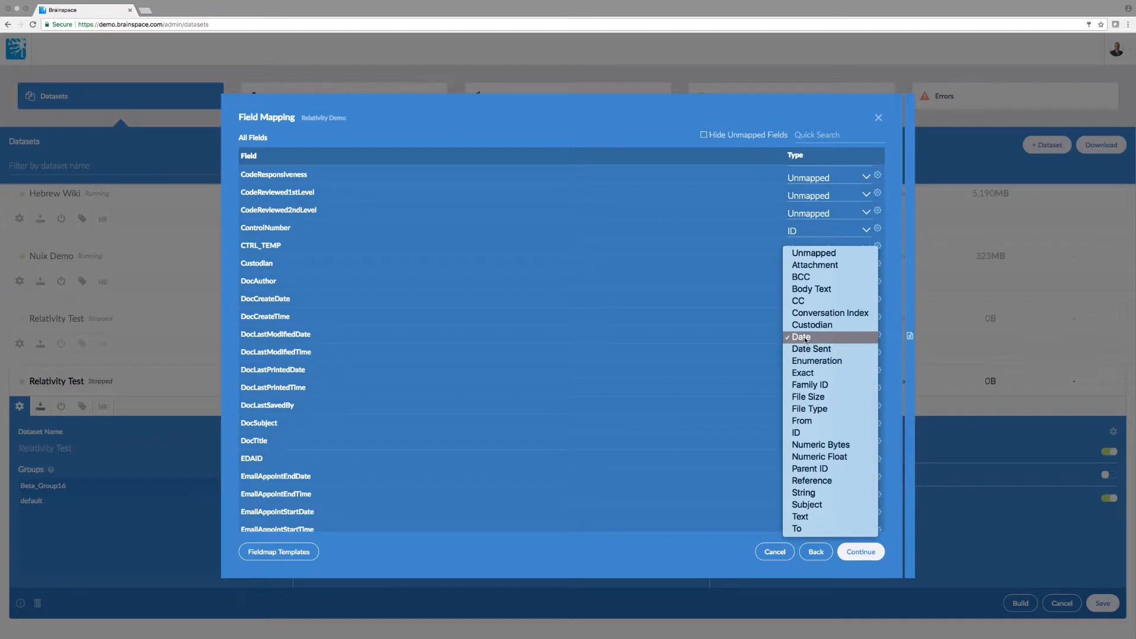
click(804, 337)
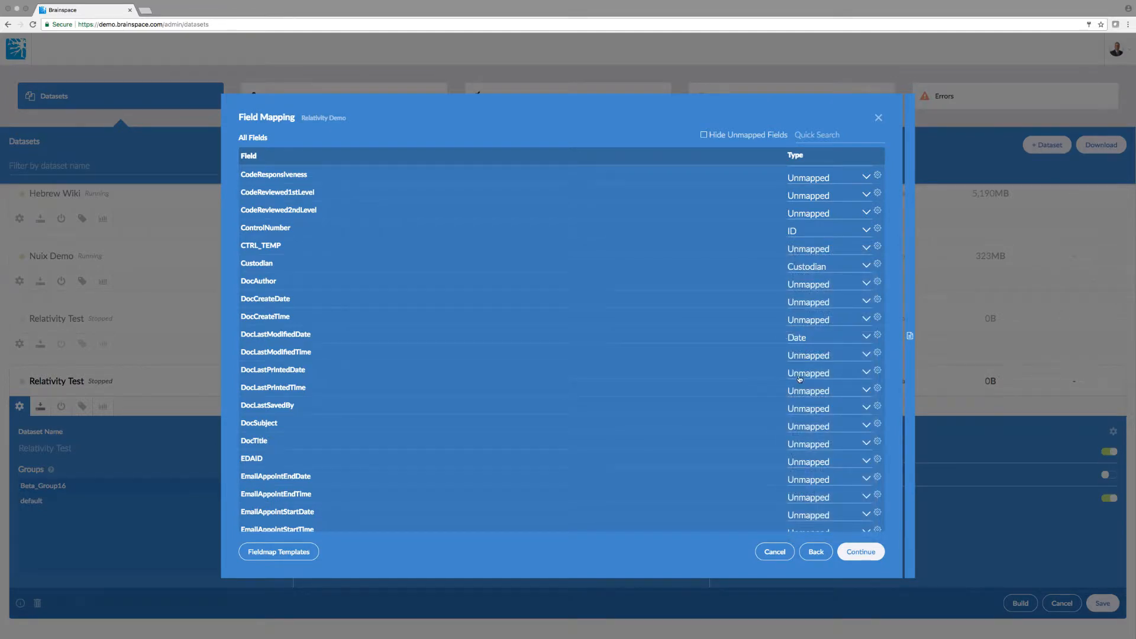
click(854, 266)
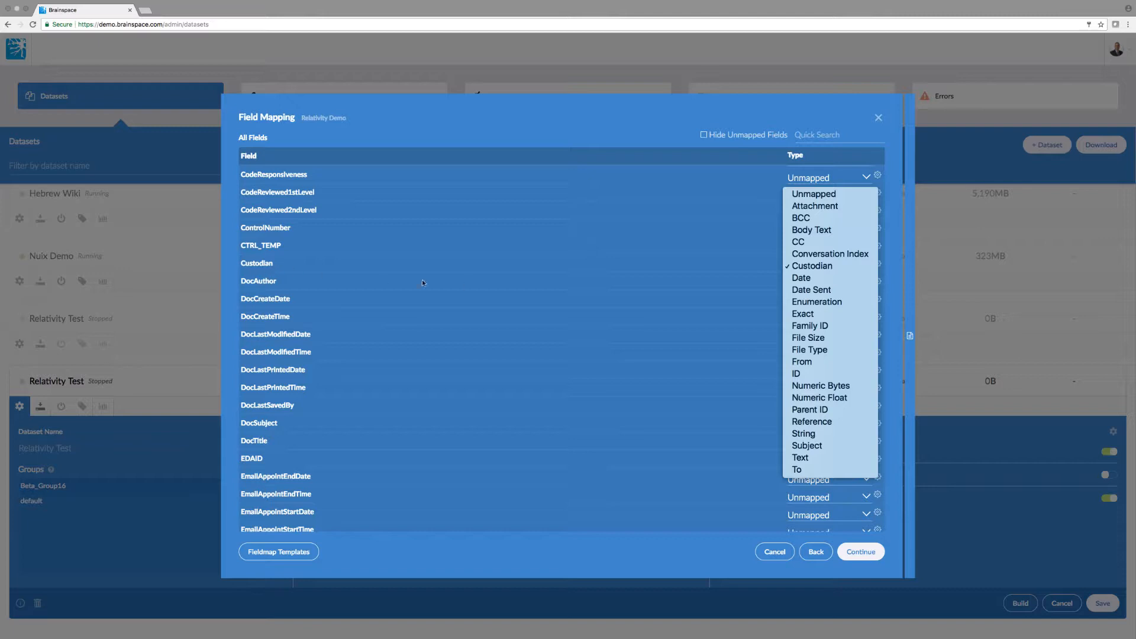
click(824, 267)
Review the completed mappings, then bring up the Standard and Standard Nuix field-map templates
scroll(776, 338, down, 2)
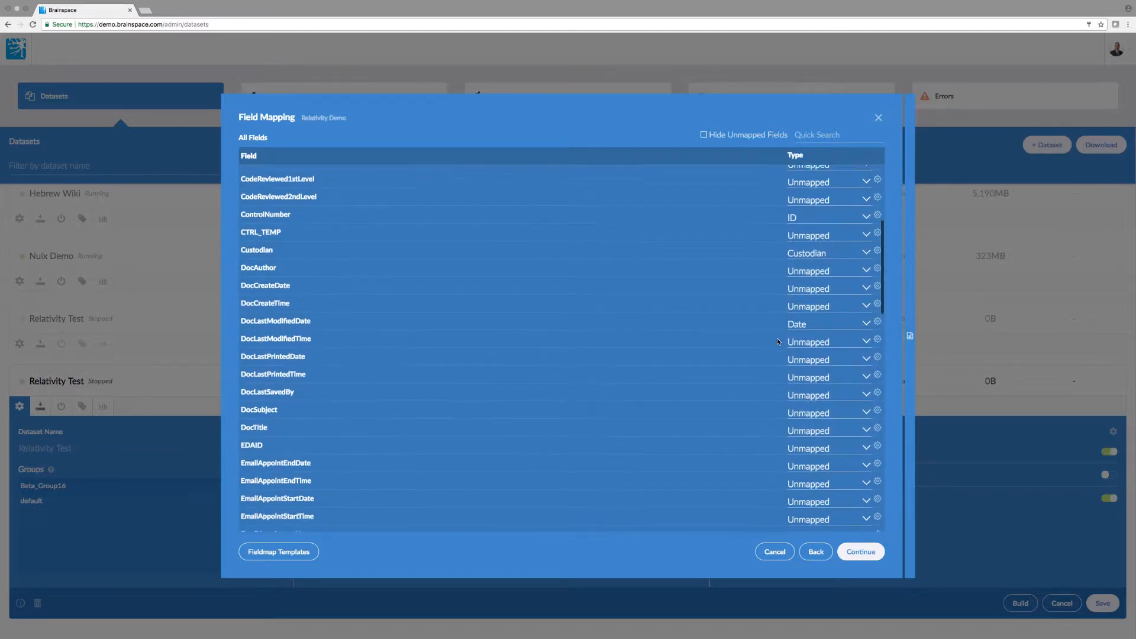
scroll(823, 342, down, 5)
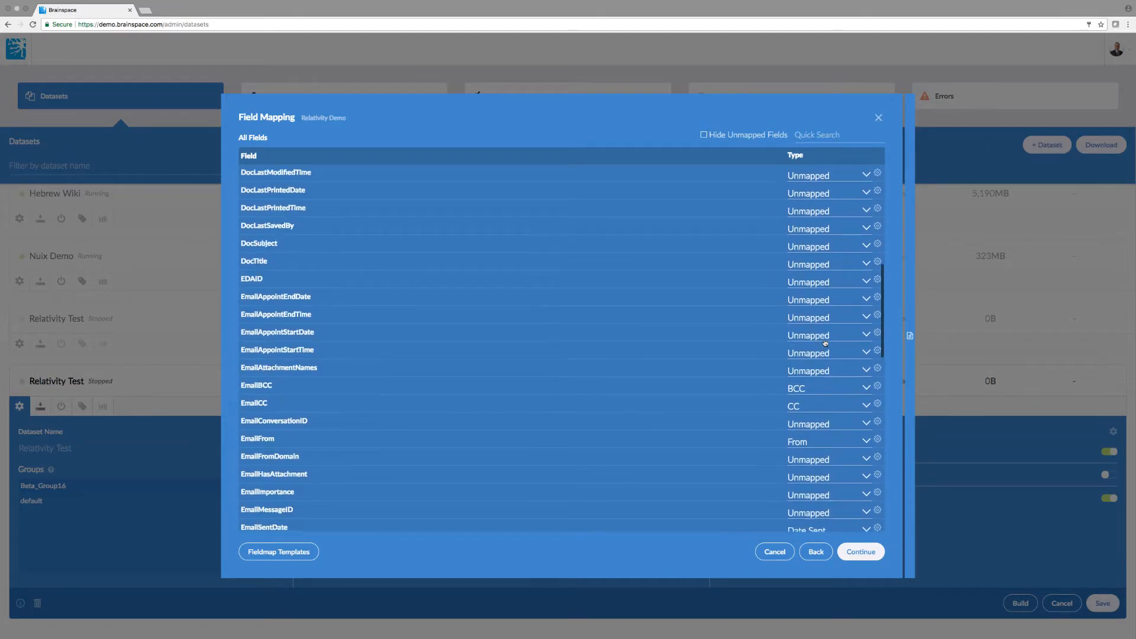
scroll(824, 342, down, 4)
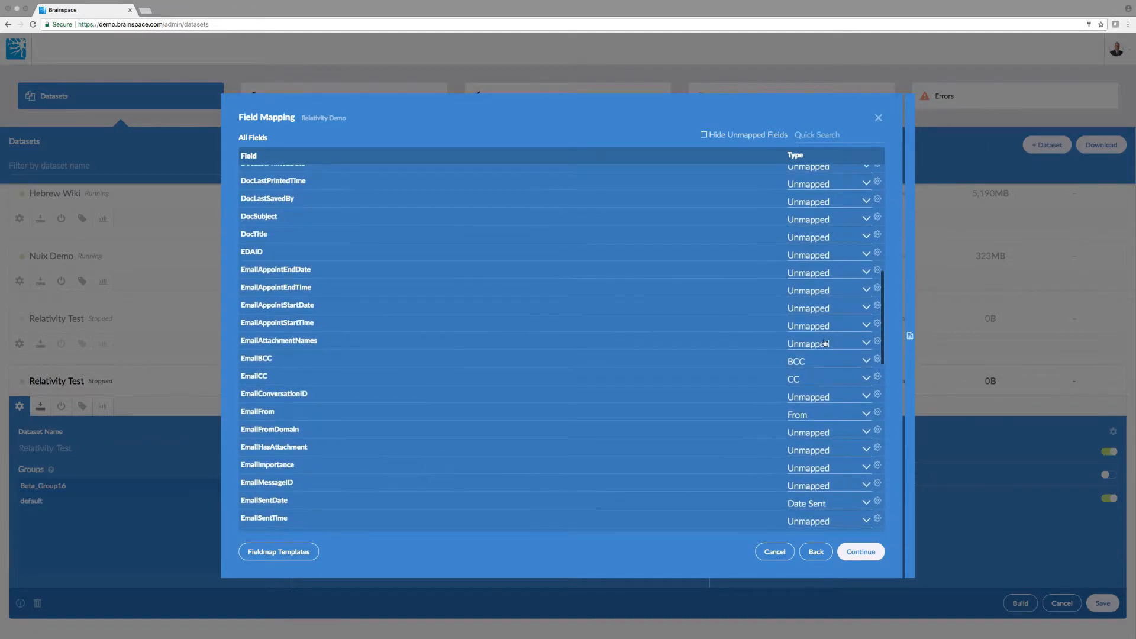
scroll(825, 343, down, 7)
scroll(826, 342, up, 13)
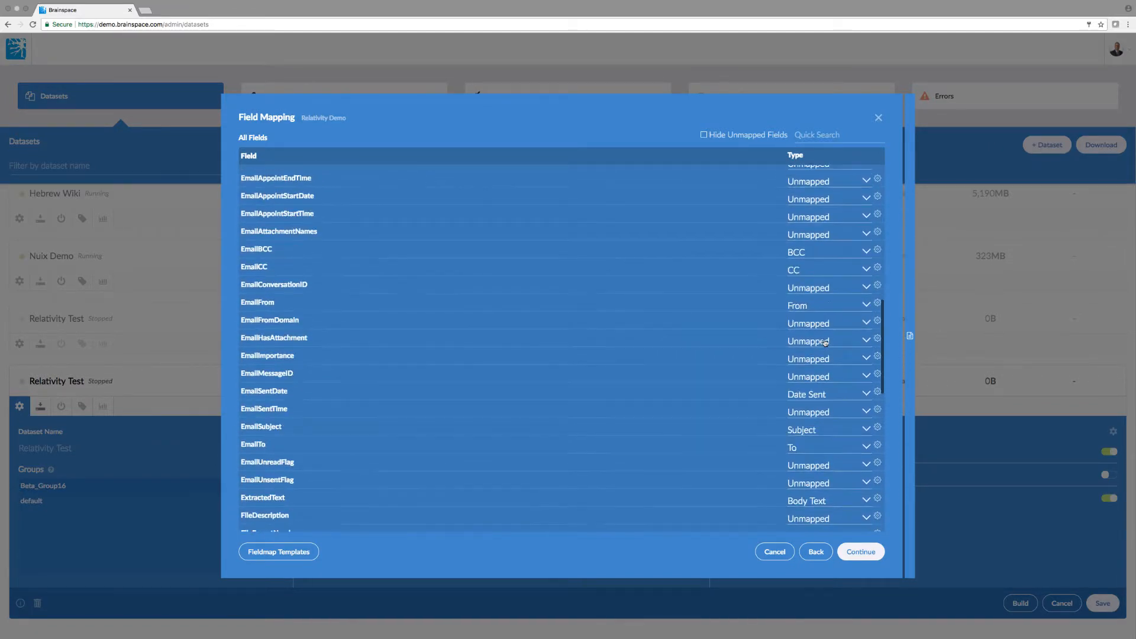
scroll(825, 343, up, 10)
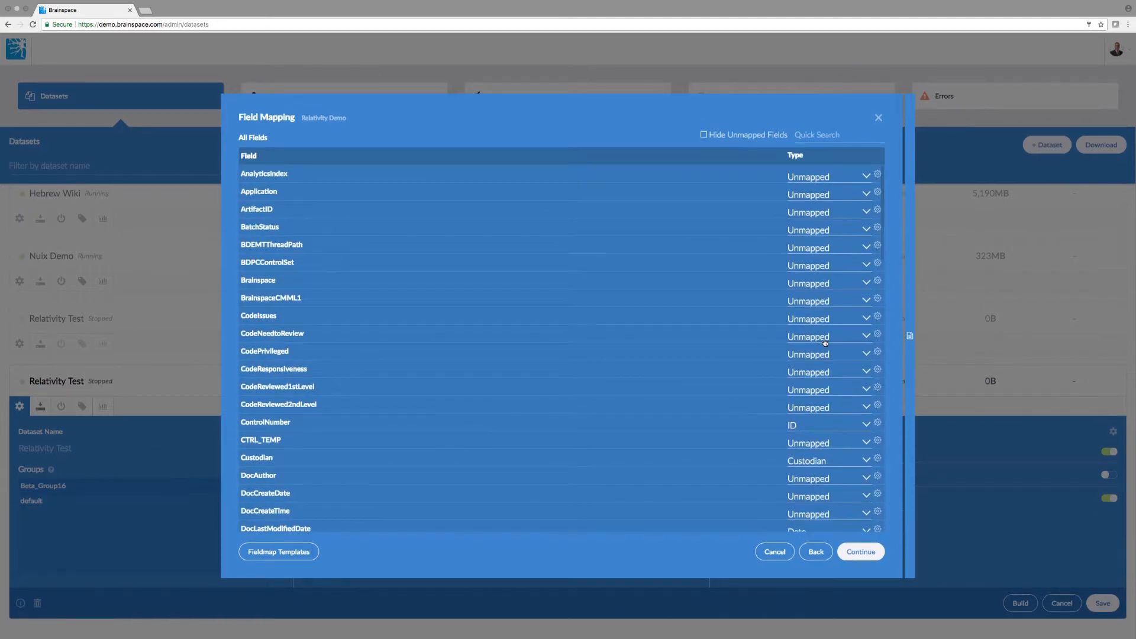
scroll(825, 342, down, 3)
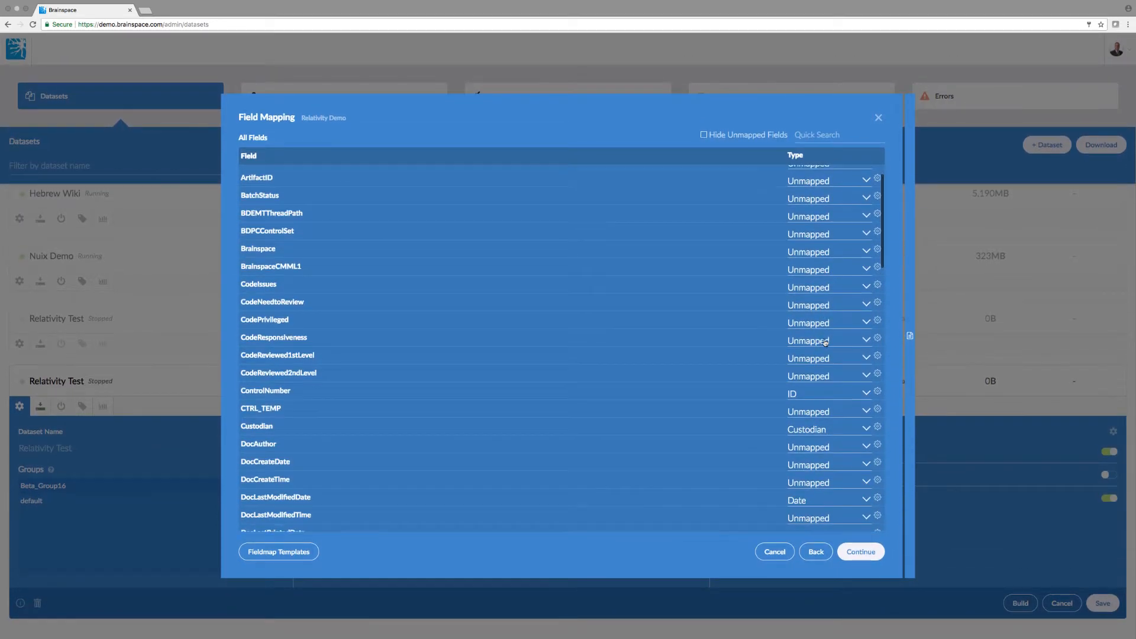
scroll(825, 343, down, 4)
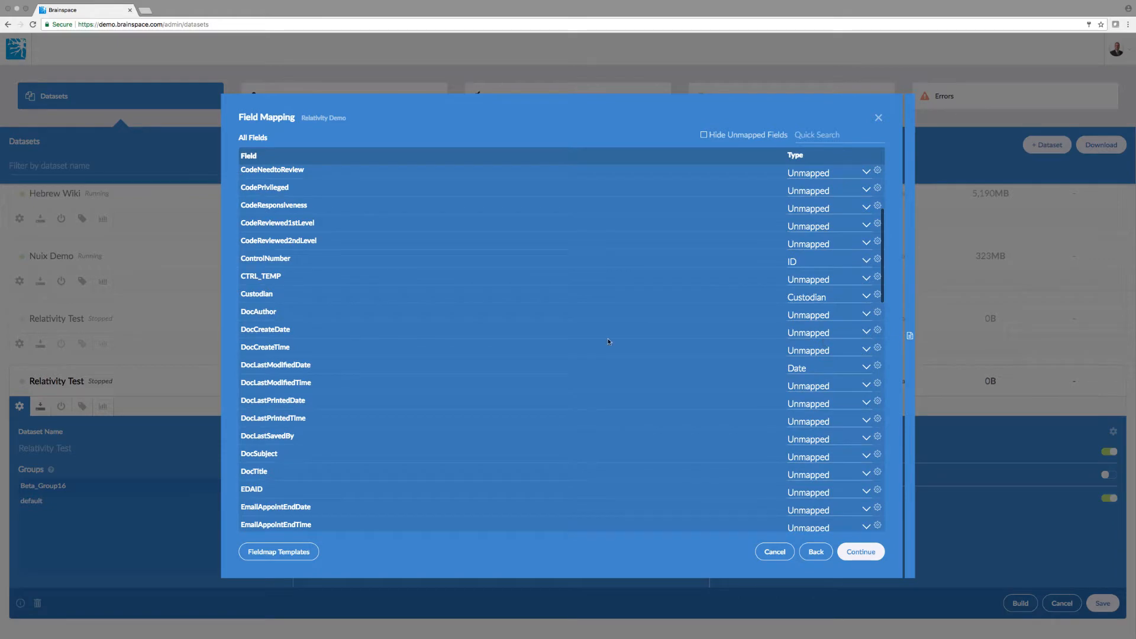
click(283, 553)
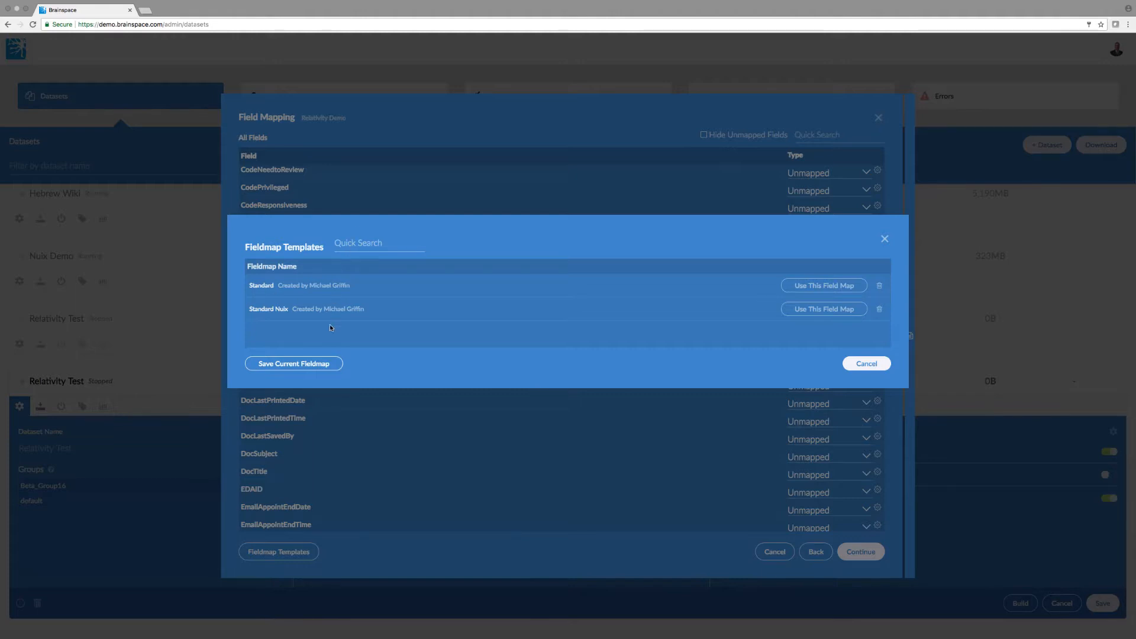
Abandon saving the current field map as a template and close Fieldmap Templates without applying one
click(324, 365)
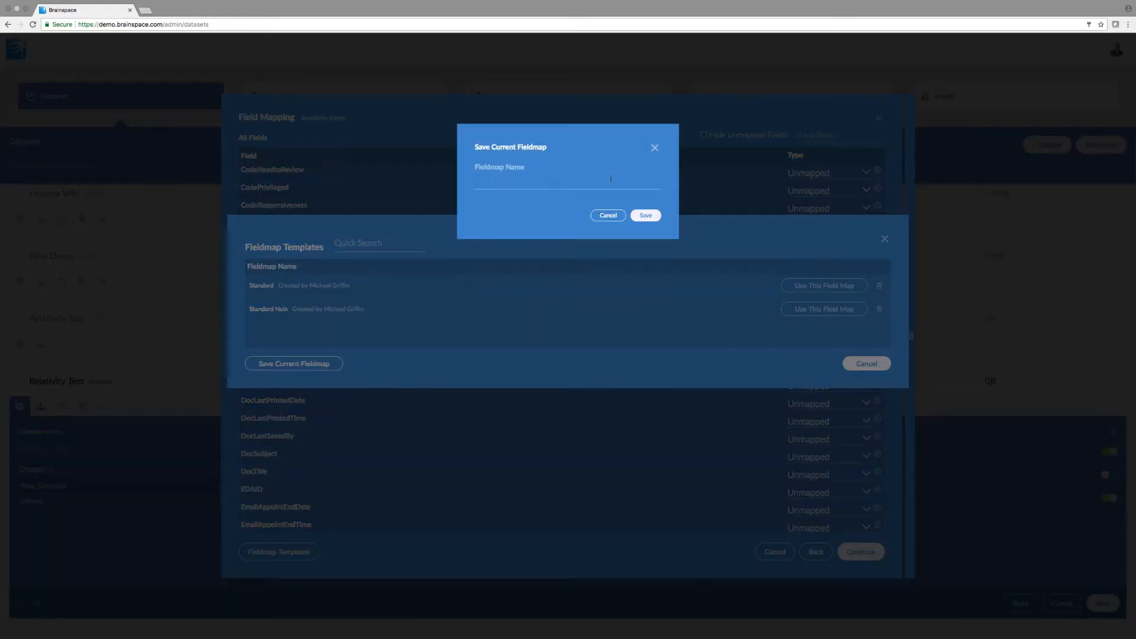
click(608, 215)
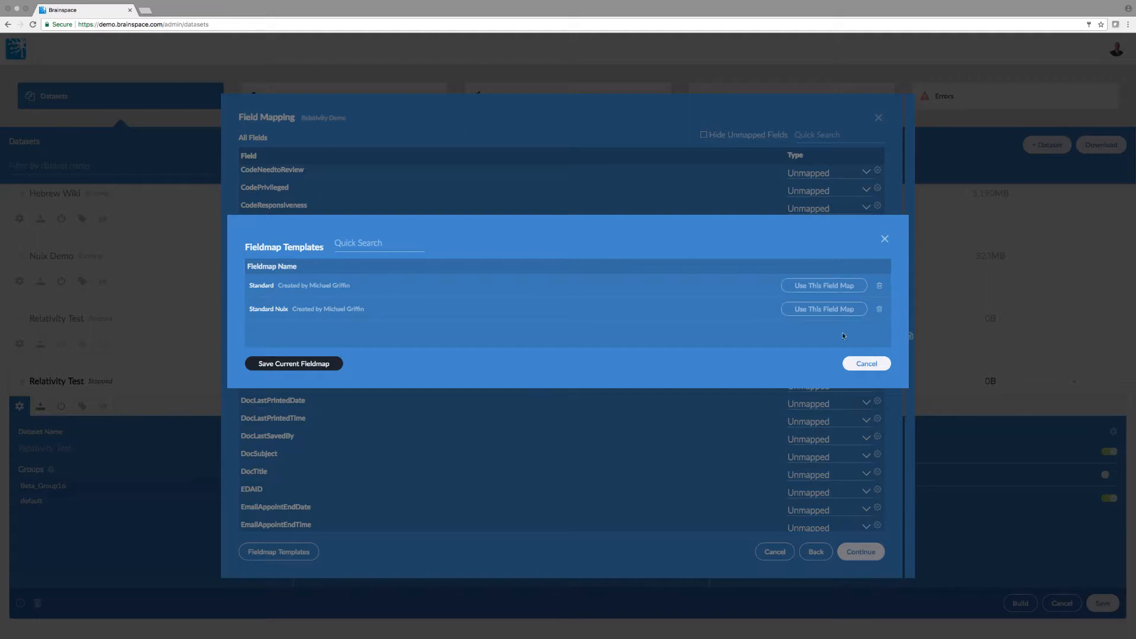
click(864, 364)
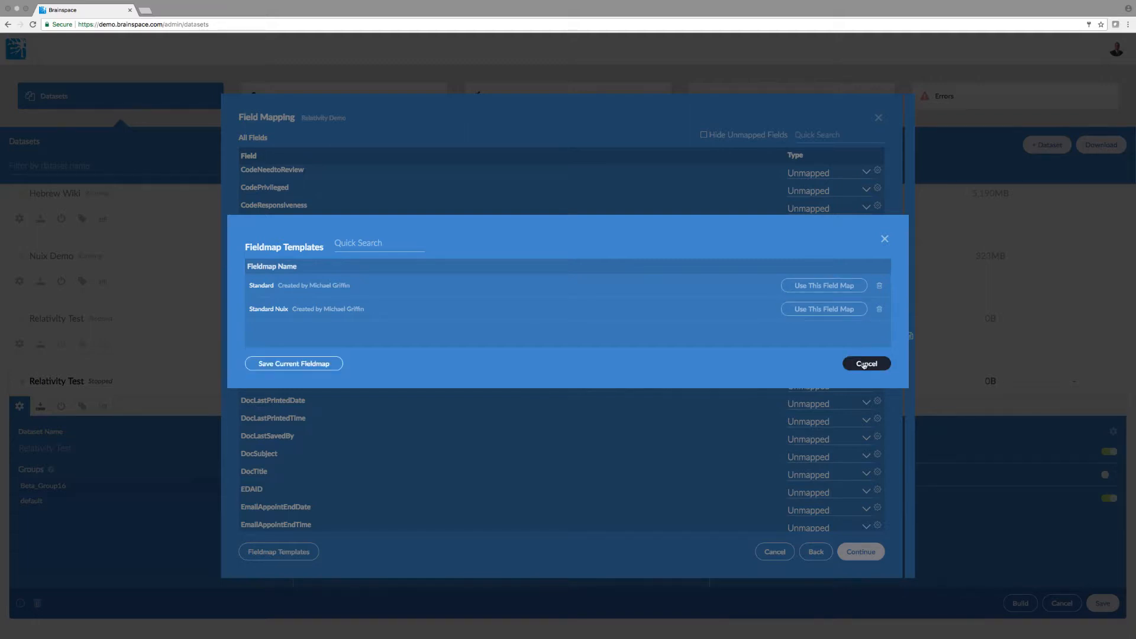
click(864, 365)
Review the mapped field types and continue, linking the 1016554-Enron 1 Million source to Relativity Test
scroll(779, 362, down, 5)
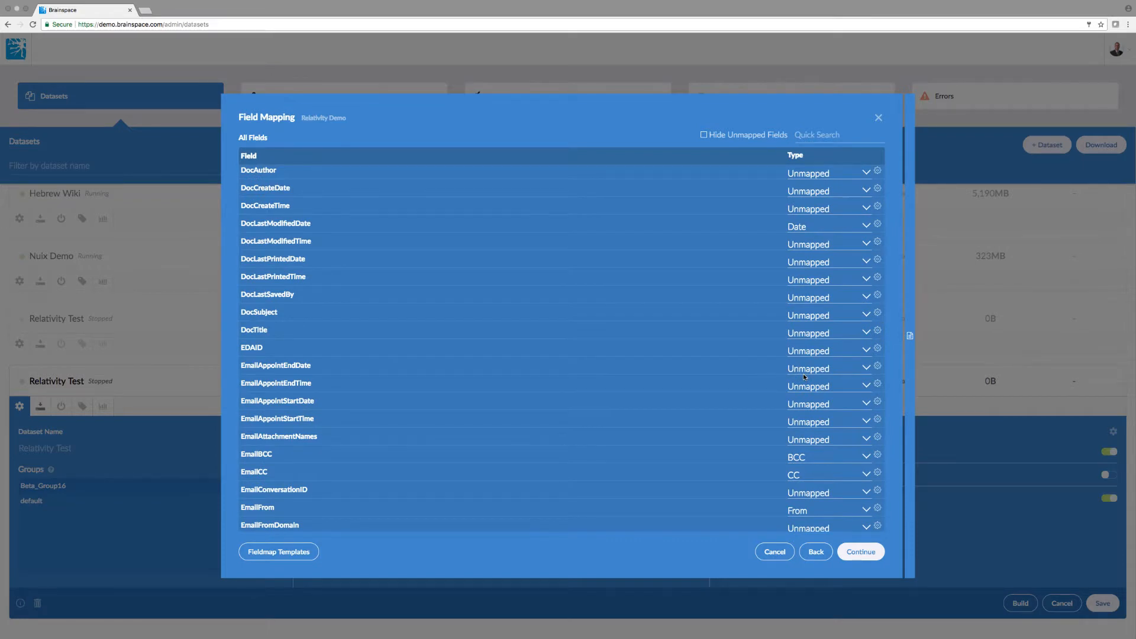
scroll(804, 377, up, 5)
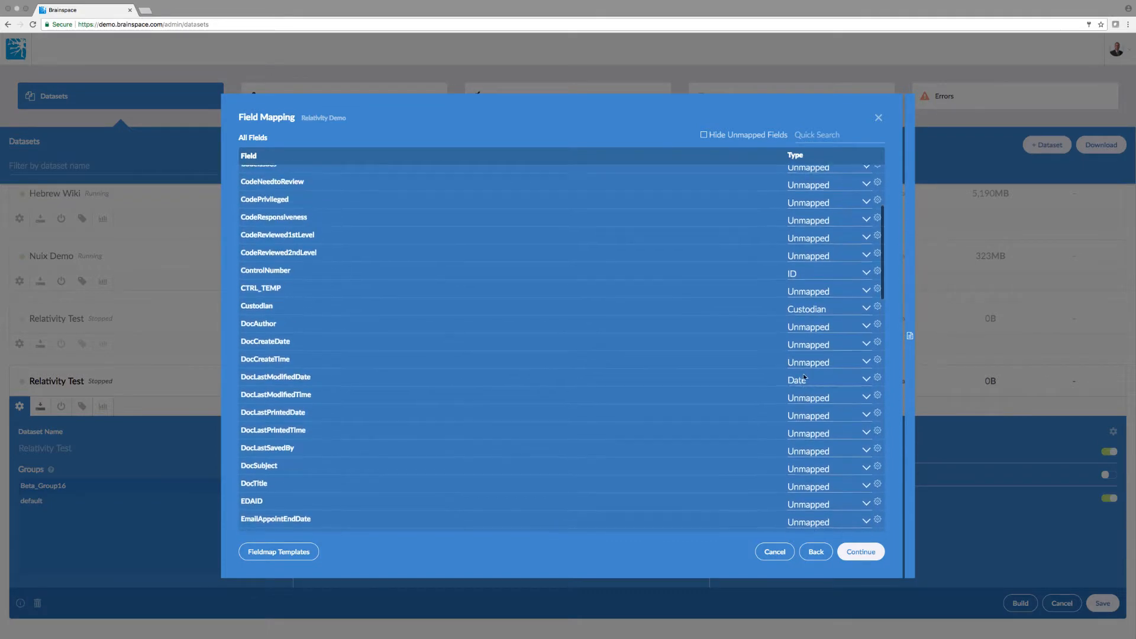
scroll(804, 376, up, 1)
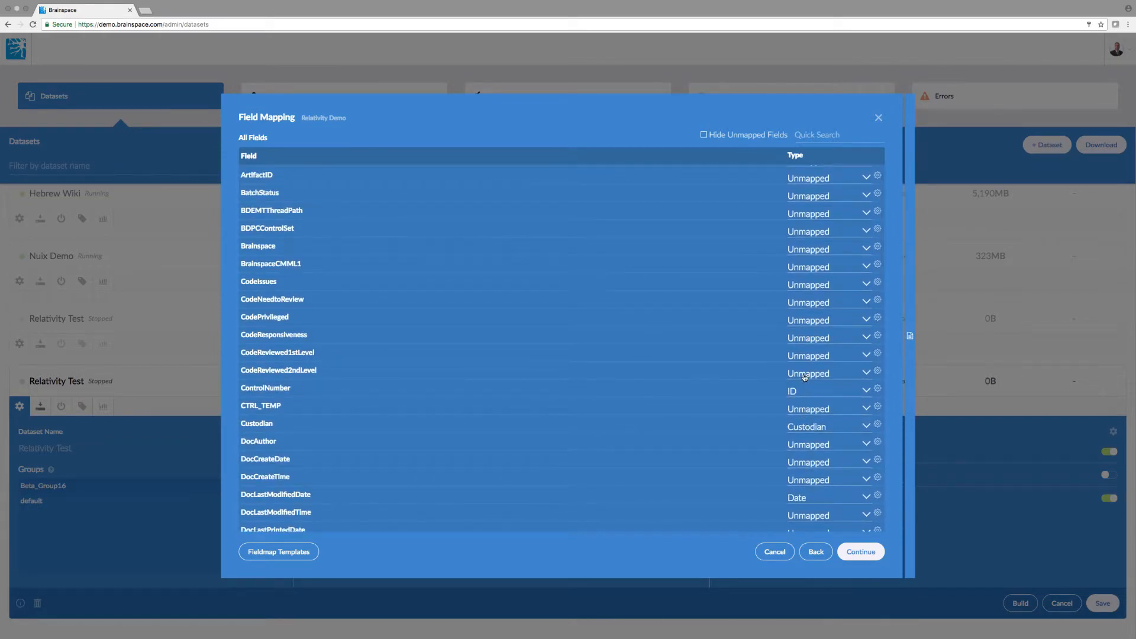
scroll(804, 376, up, 2)
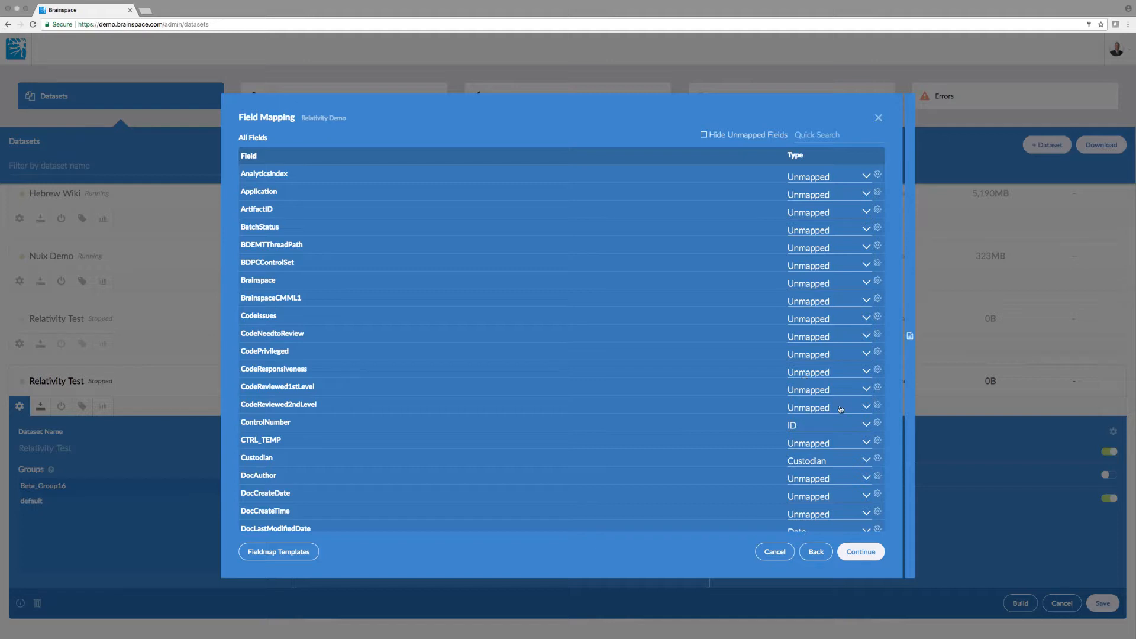
click(860, 551)
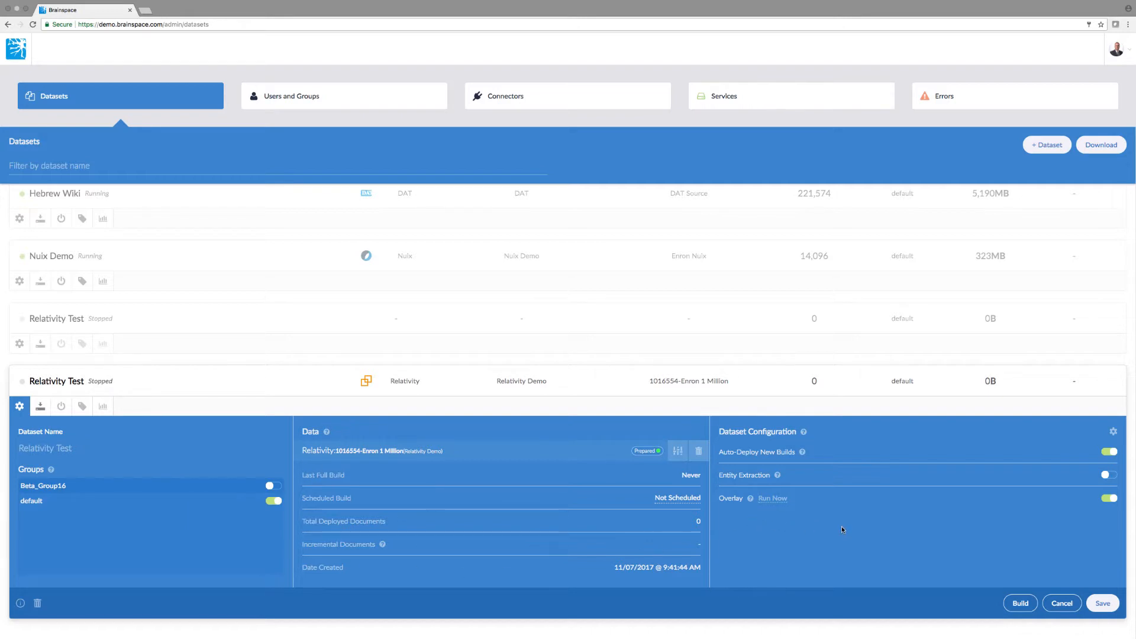
Switch on the Entity Extraction toggle in Relativity Test's Dataset Configuration panel
scroll(841, 527, up, 1)
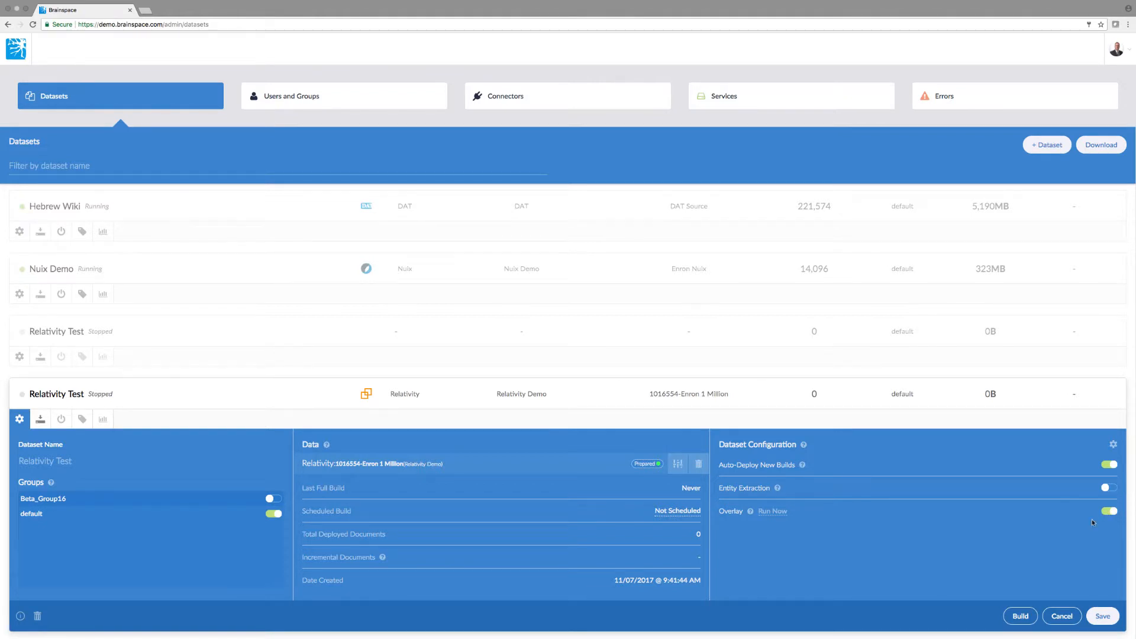
scroll(1091, 519, down, 1)
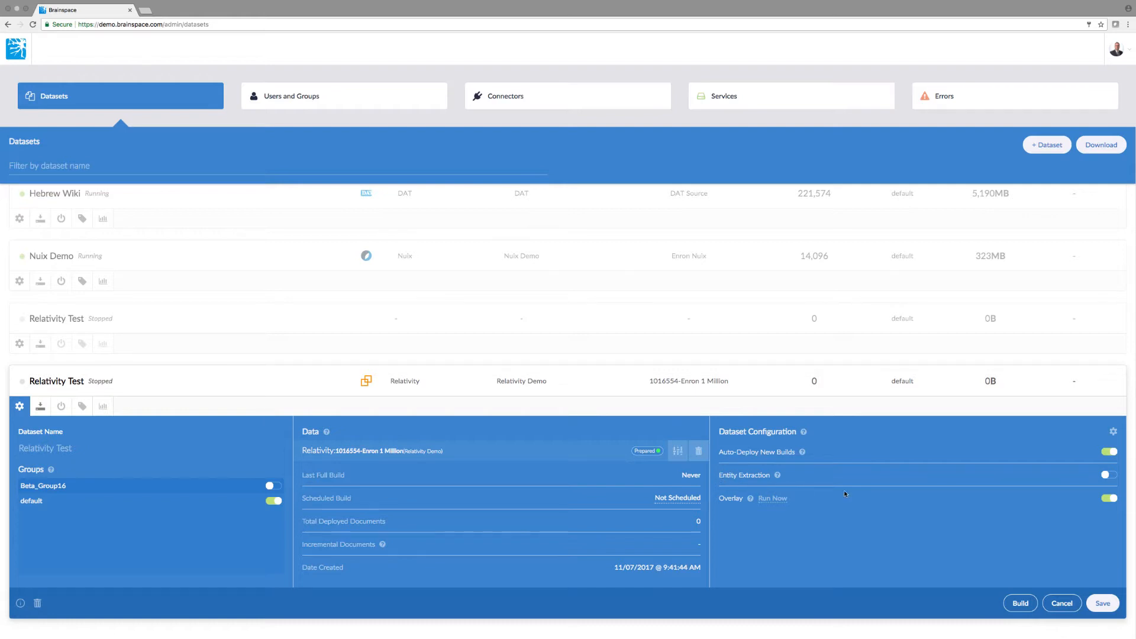
click(1111, 475)
click(1113, 431)
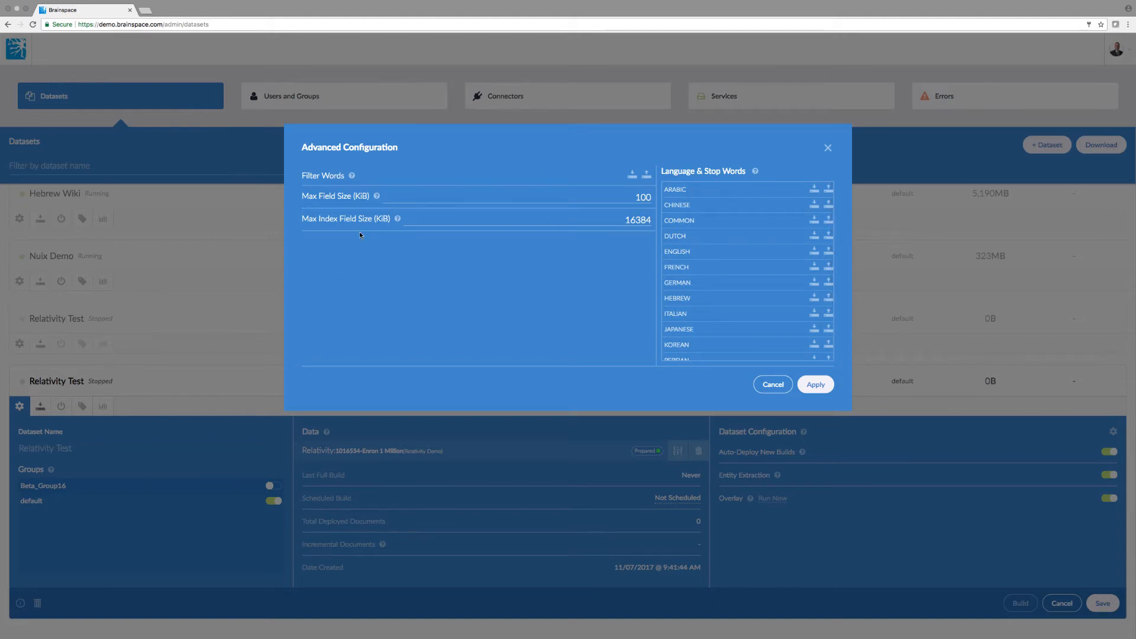
click(827, 148)
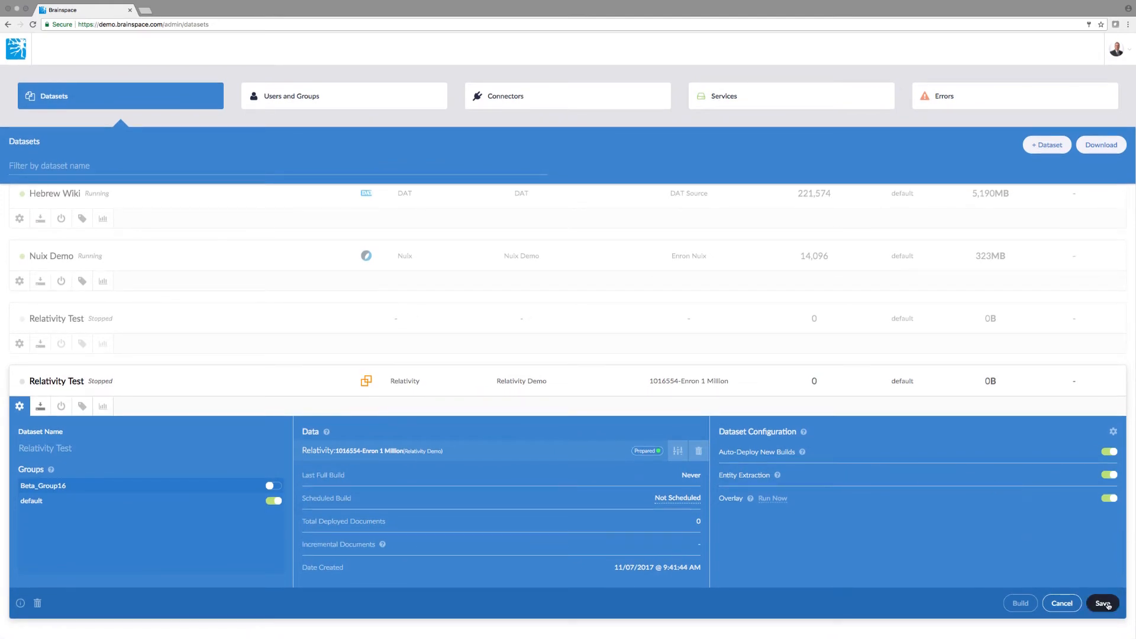
Save the Relativity Test settings with Auto-Deploy, Entity Extraction and Overlay on
click(1104, 603)
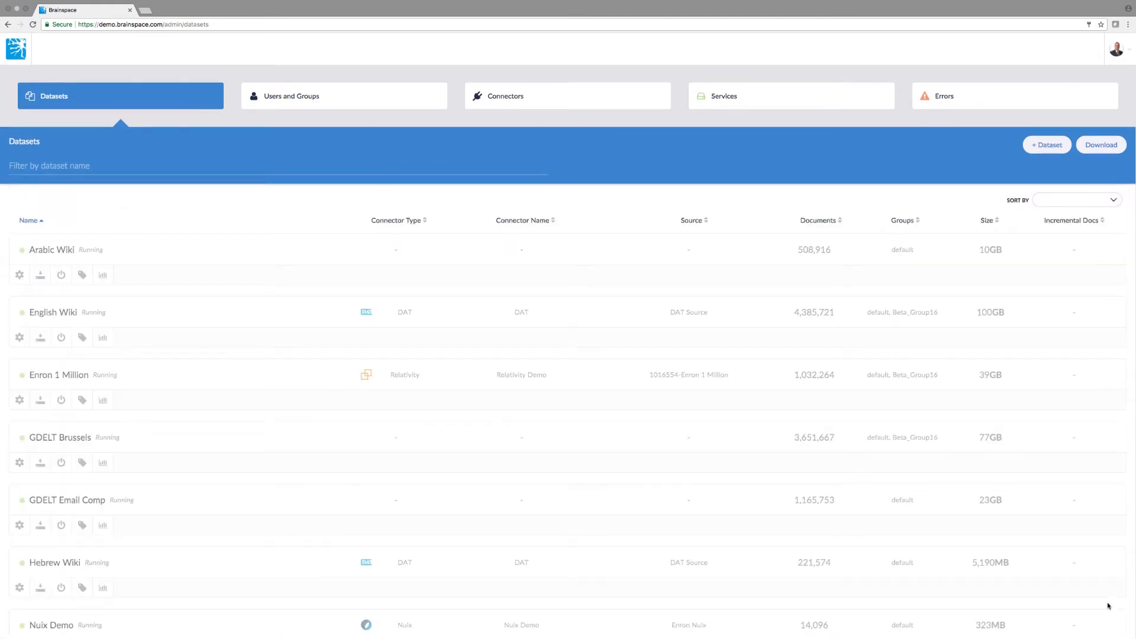
scroll(702, 554, down, 1)
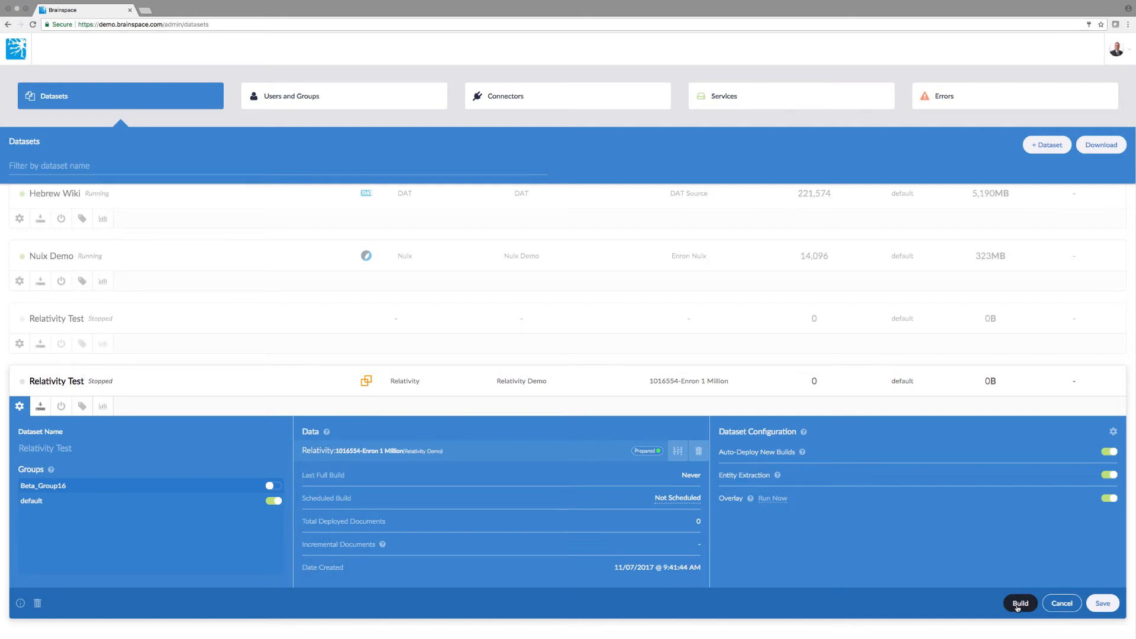
Open the Dataset Build Options for the Relativity Test dataset
scroll(943, 387, up, 4)
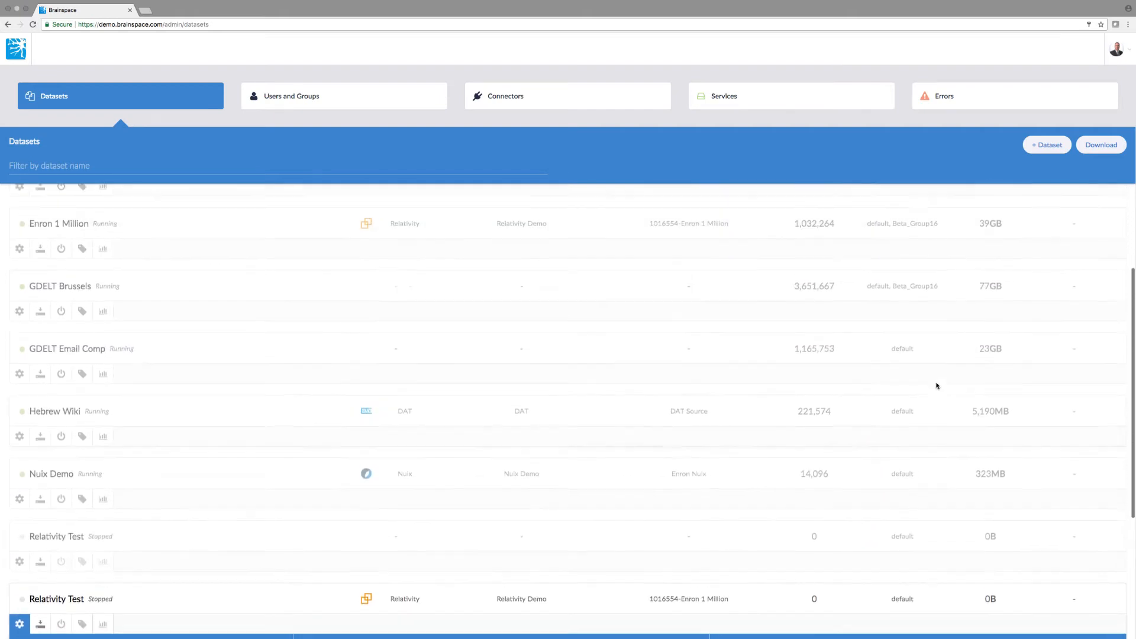
scroll(936, 386, up, 1)
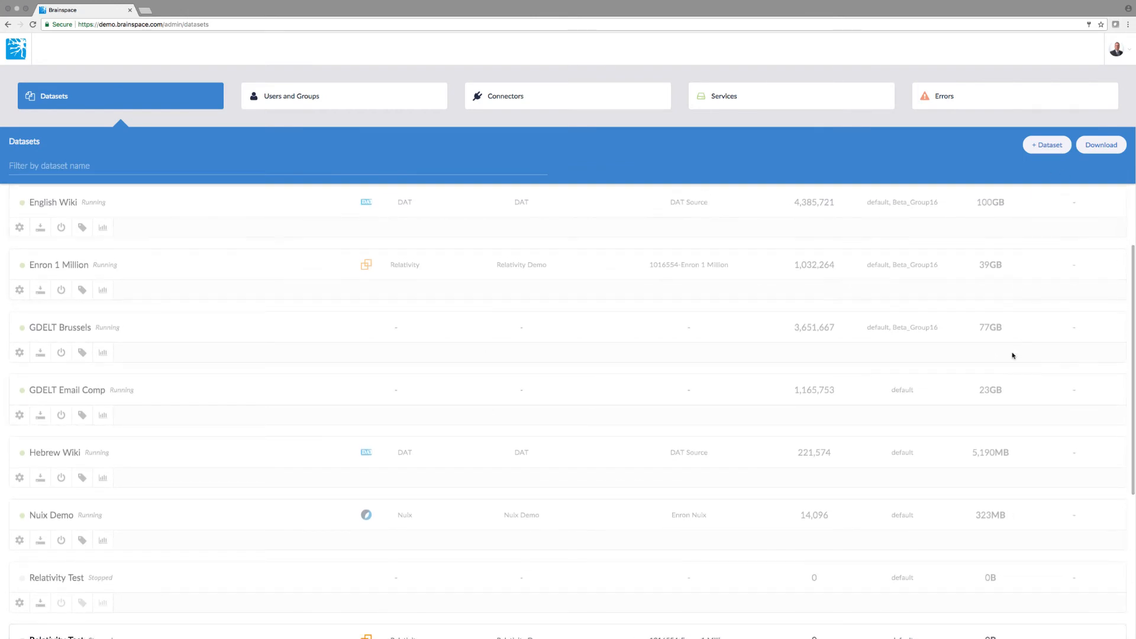
scroll(1012, 355, down, 5)
click(1020, 603)
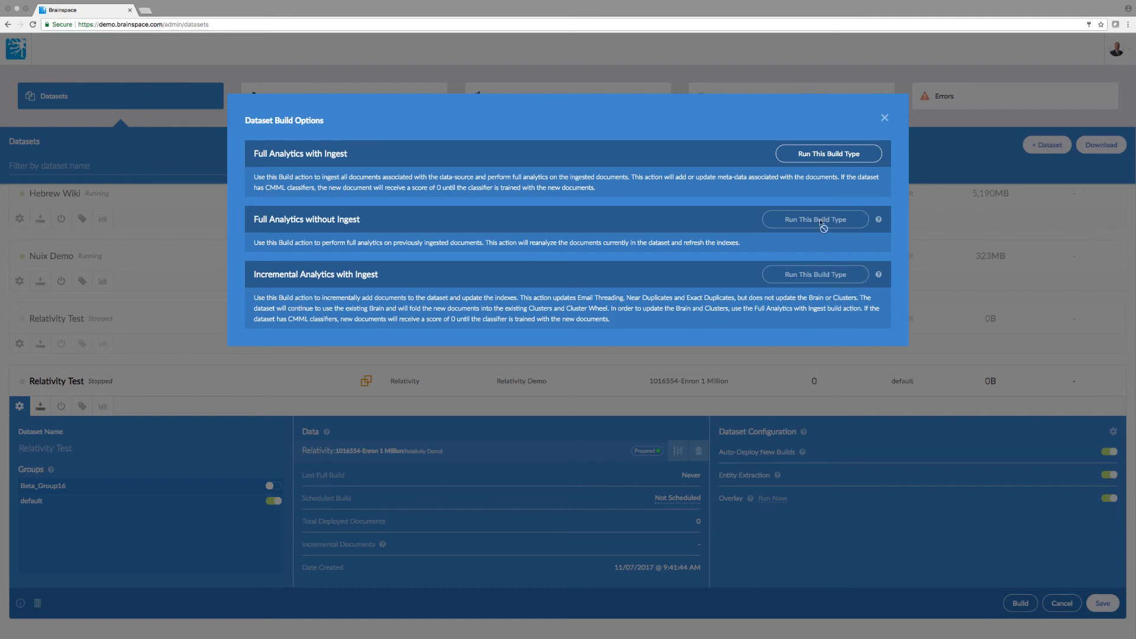
Run a Full Analytics with Ingest build as soon as possible
click(821, 156)
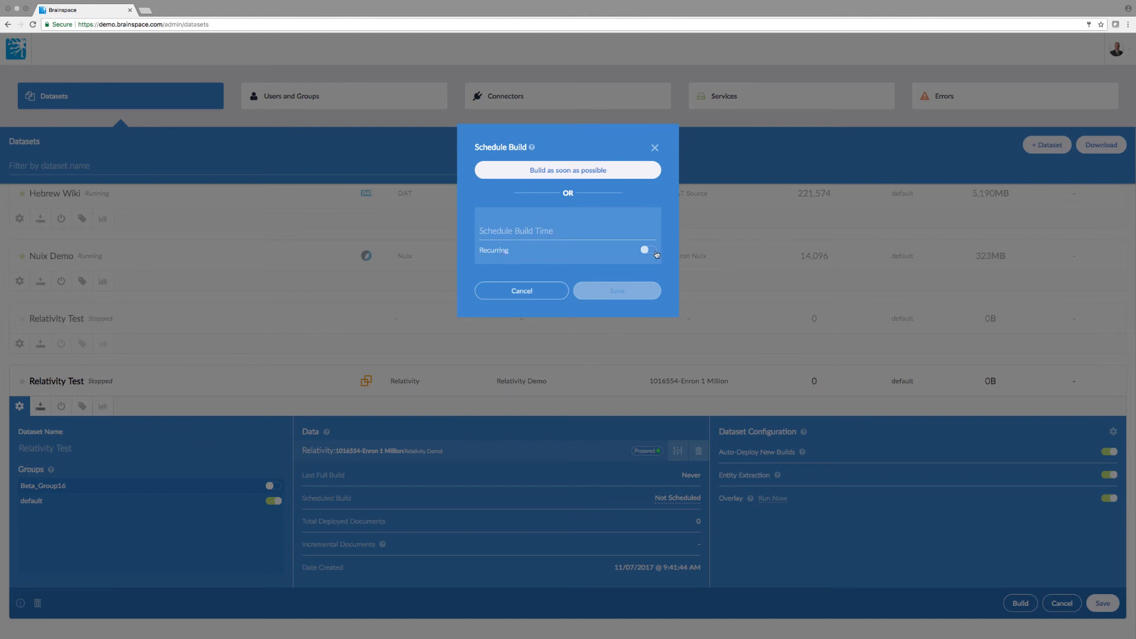
click(550, 170)
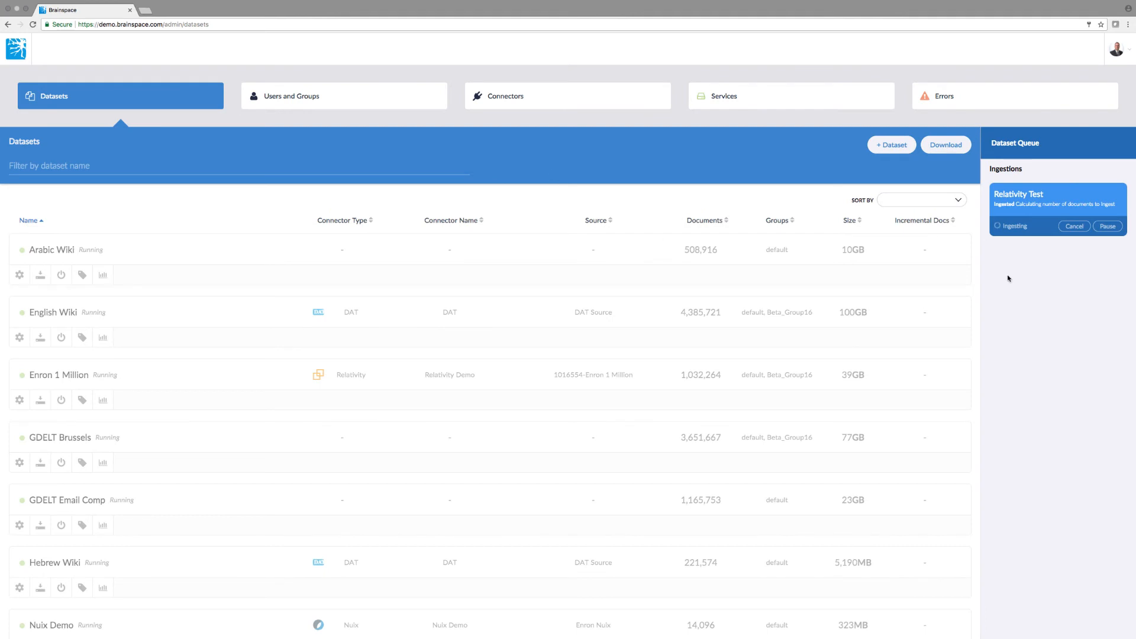